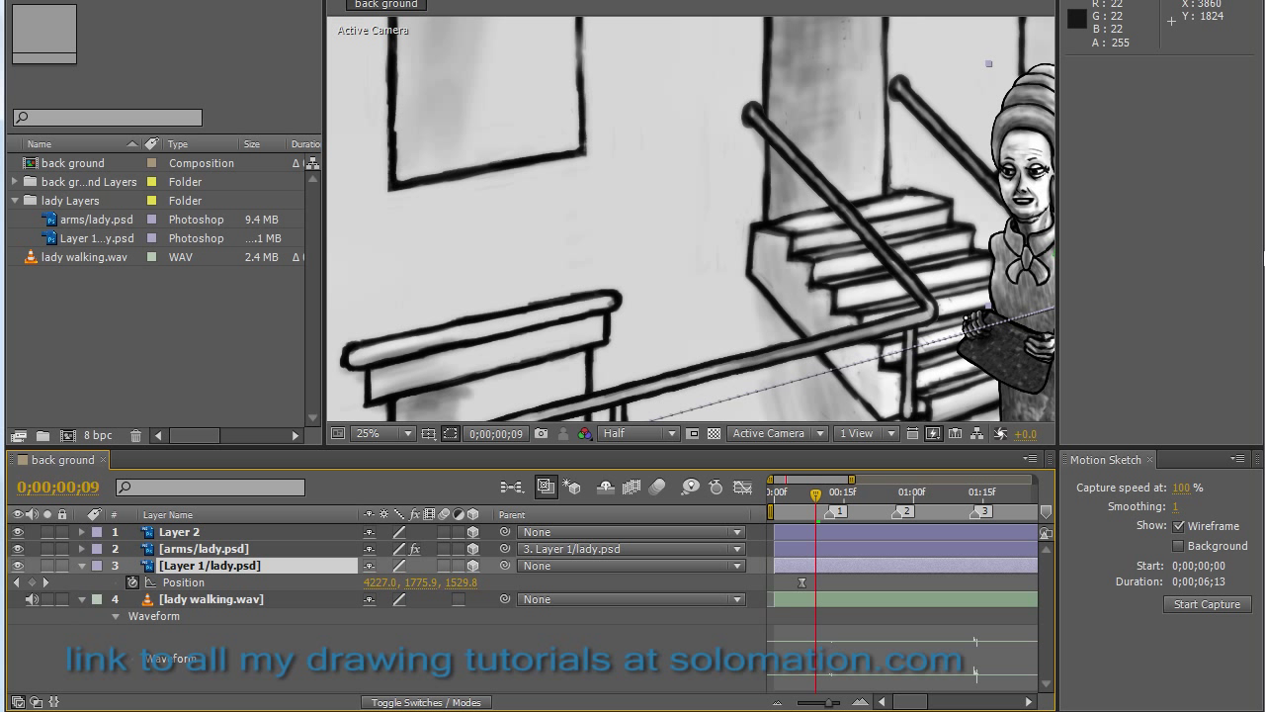
# Widen the viewer and timeline panels and zoom the timeline out so step markers 1–10 are visible.
pyautogui.moveTo(1059, 296); pyautogui.dragTo(1264, 296)
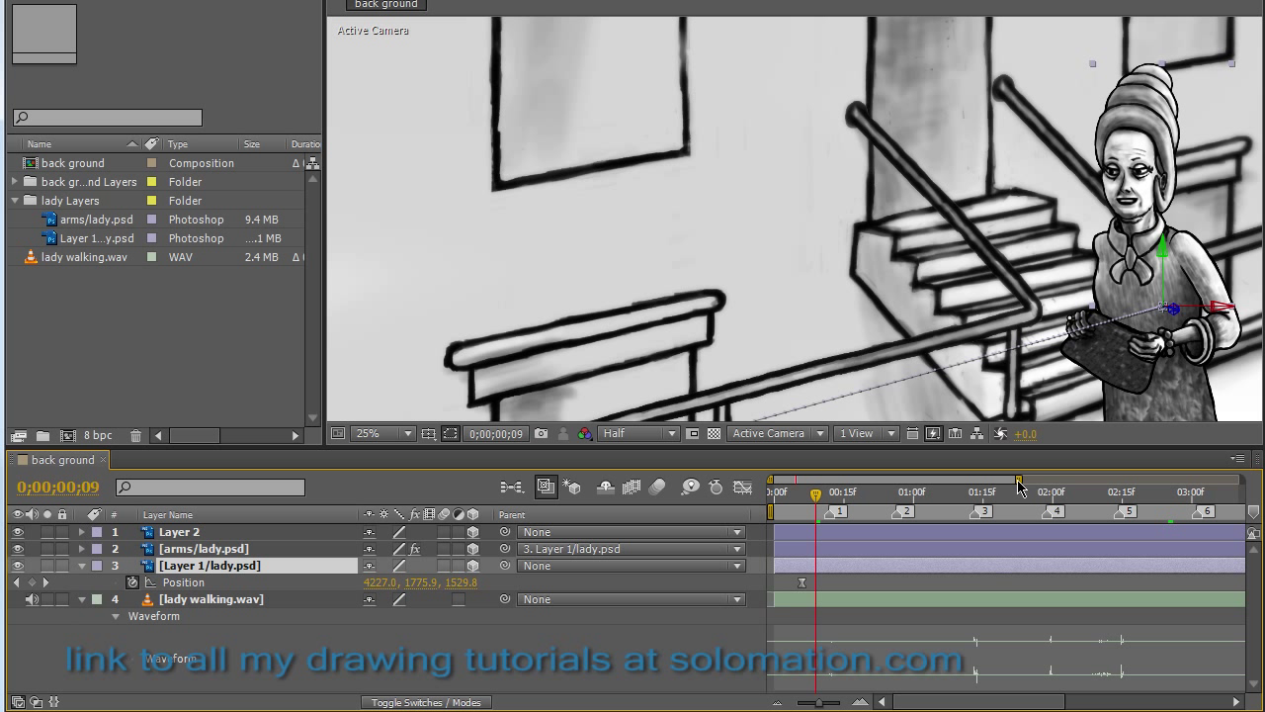
pyautogui.moveTo(1018, 479); pyautogui.dragTo(1245, 481)
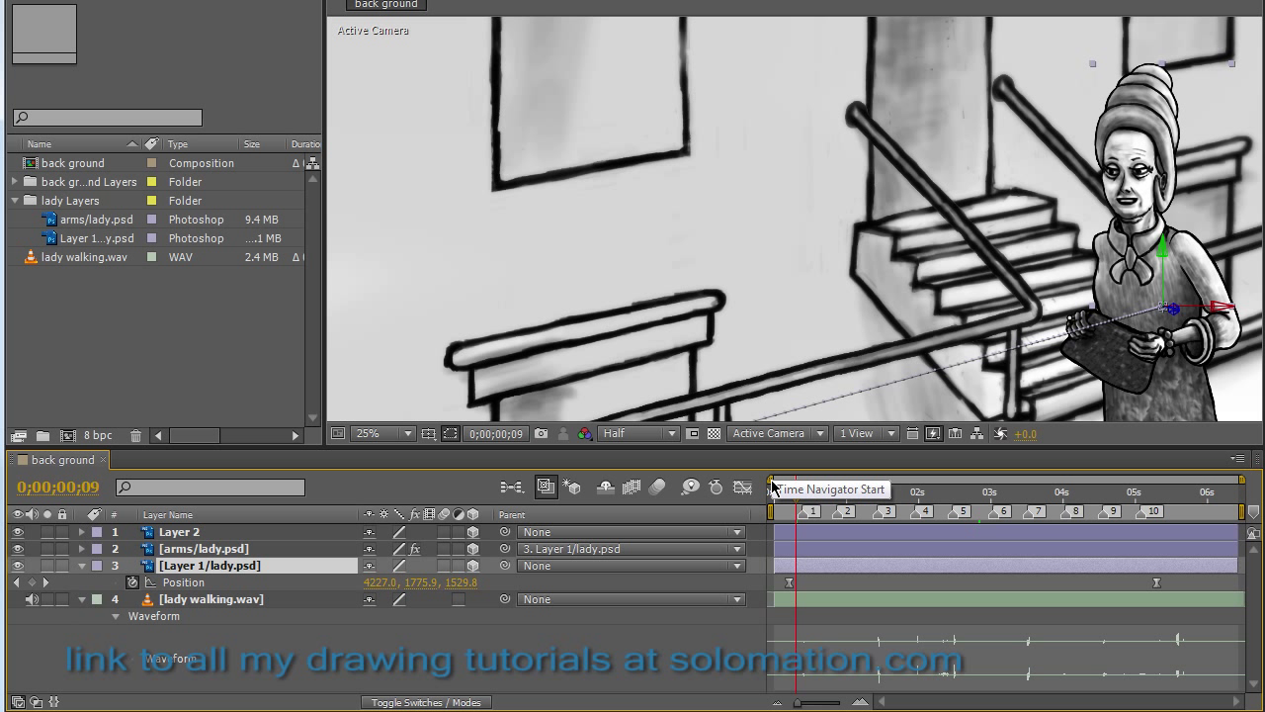
# Check the lady's body and background drawing layers by toggling their visibility off and on.
pyautogui.click(216, 533)
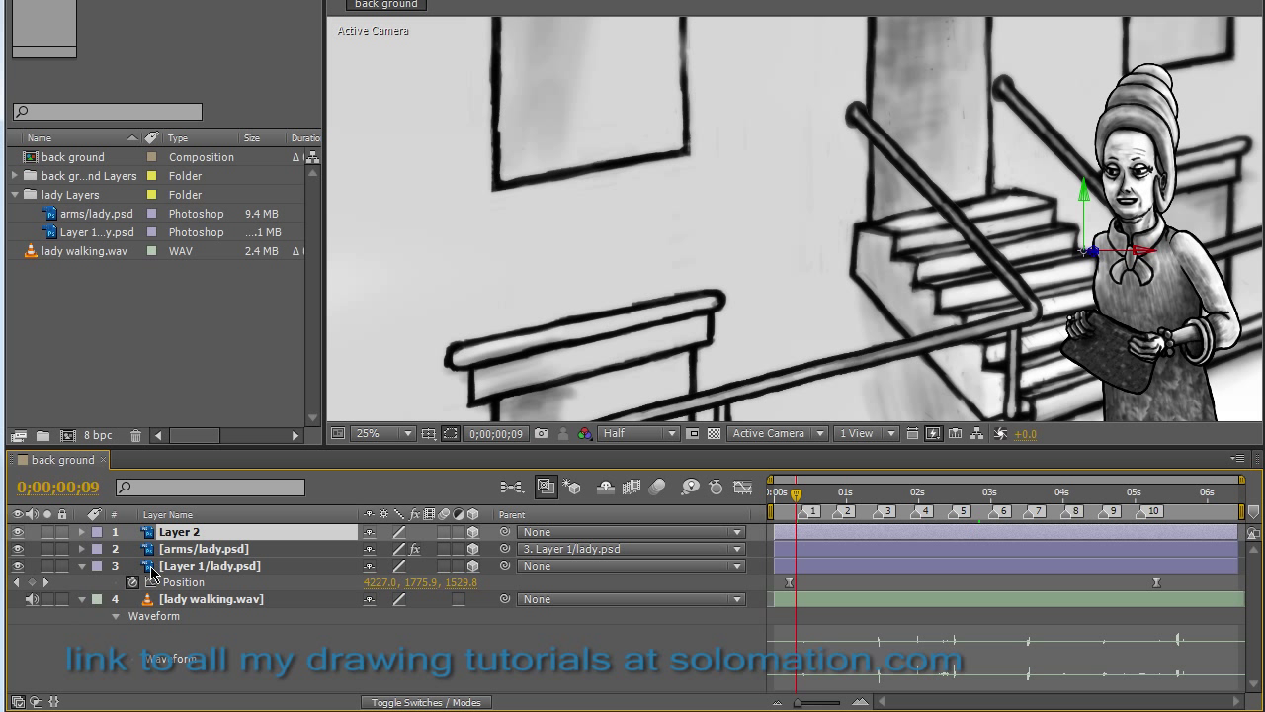
pyautogui.click(153, 569)
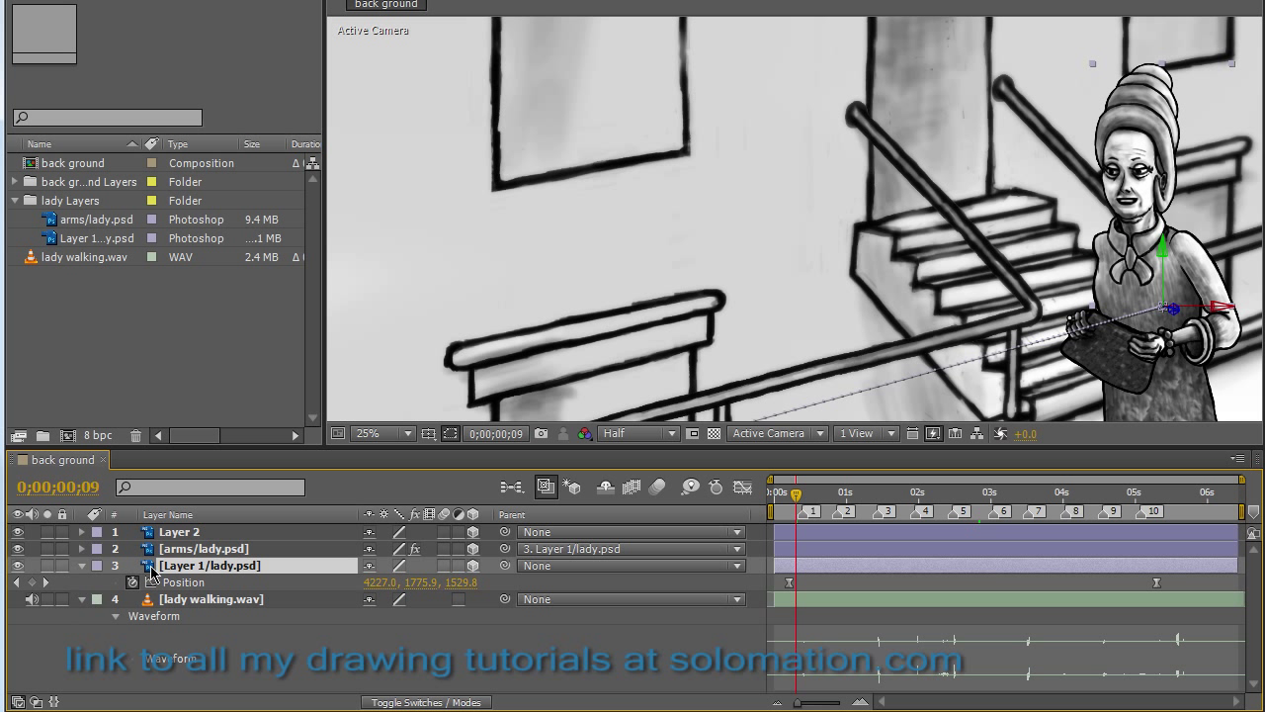
pyautogui.click(17, 566)
pyautogui.click(17, 567)
pyautogui.click(18, 566)
pyautogui.click(17, 566)
pyautogui.click(17, 566)
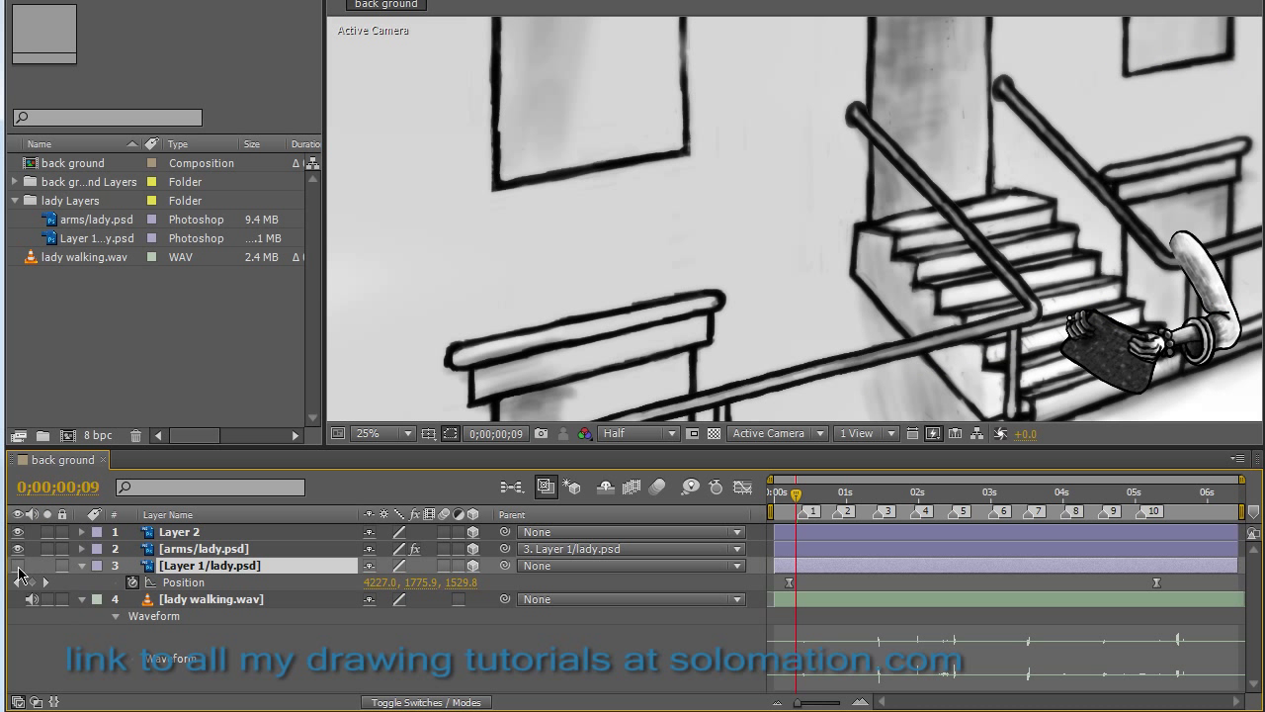
pyautogui.click(17, 565)
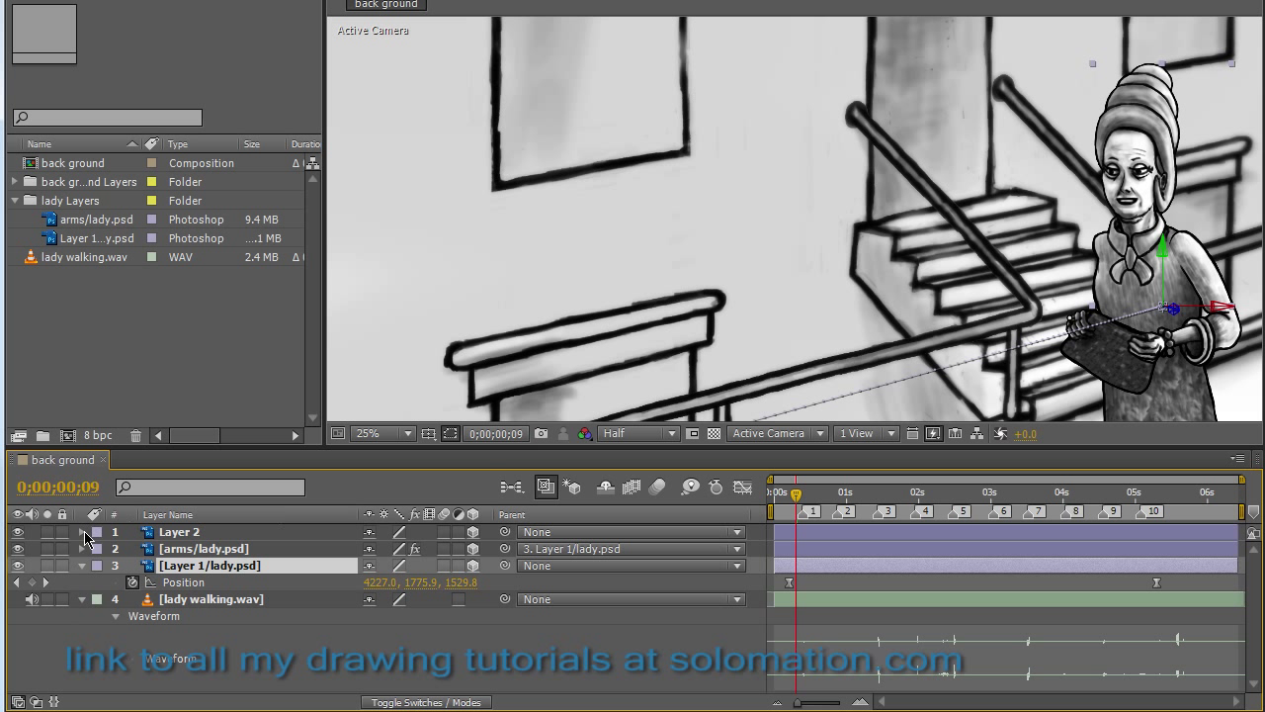
pyautogui.click(18, 531)
pyautogui.click(18, 532)
pyautogui.click(18, 531)
pyautogui.click(17, 531)
# Preview the walk animation, then return the current time to the composition's first frame.
pyautogui.press('KP_Decimal')
pyautogui.press('KP_Decimal')
pyautogui.press('pageup')
pyautogui.press('Home')
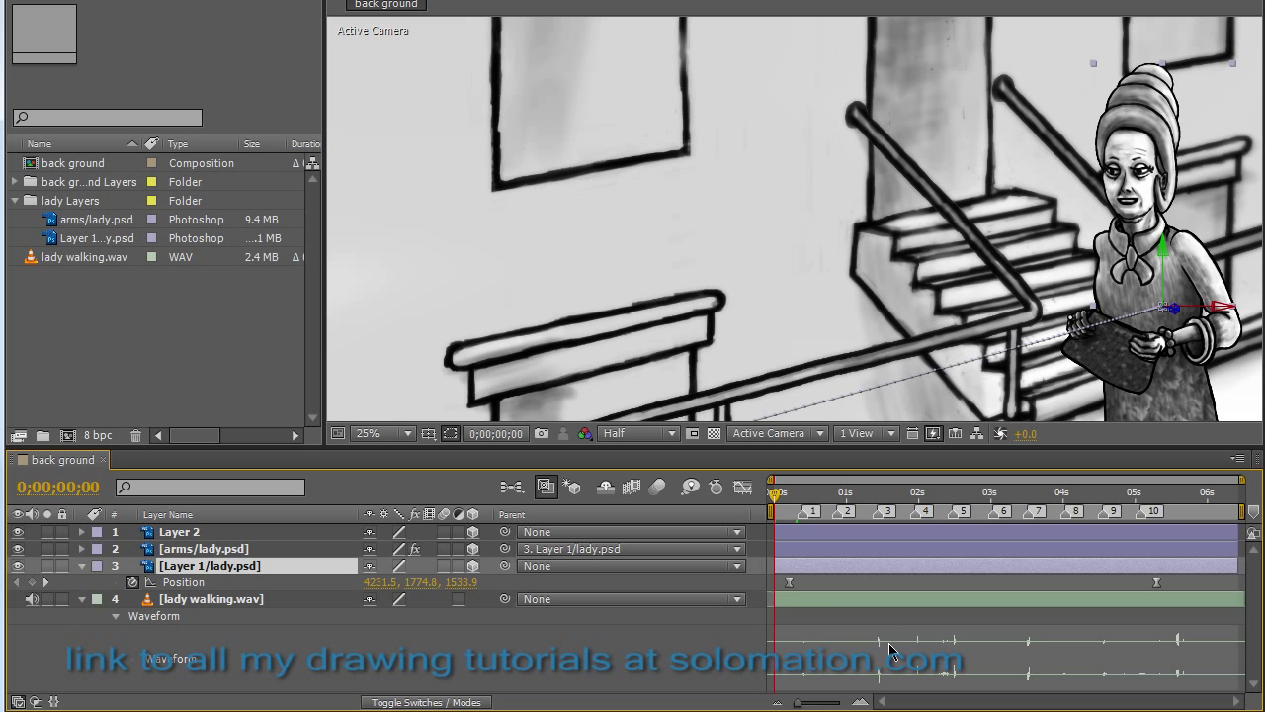
pyautogui.click(148, 601)
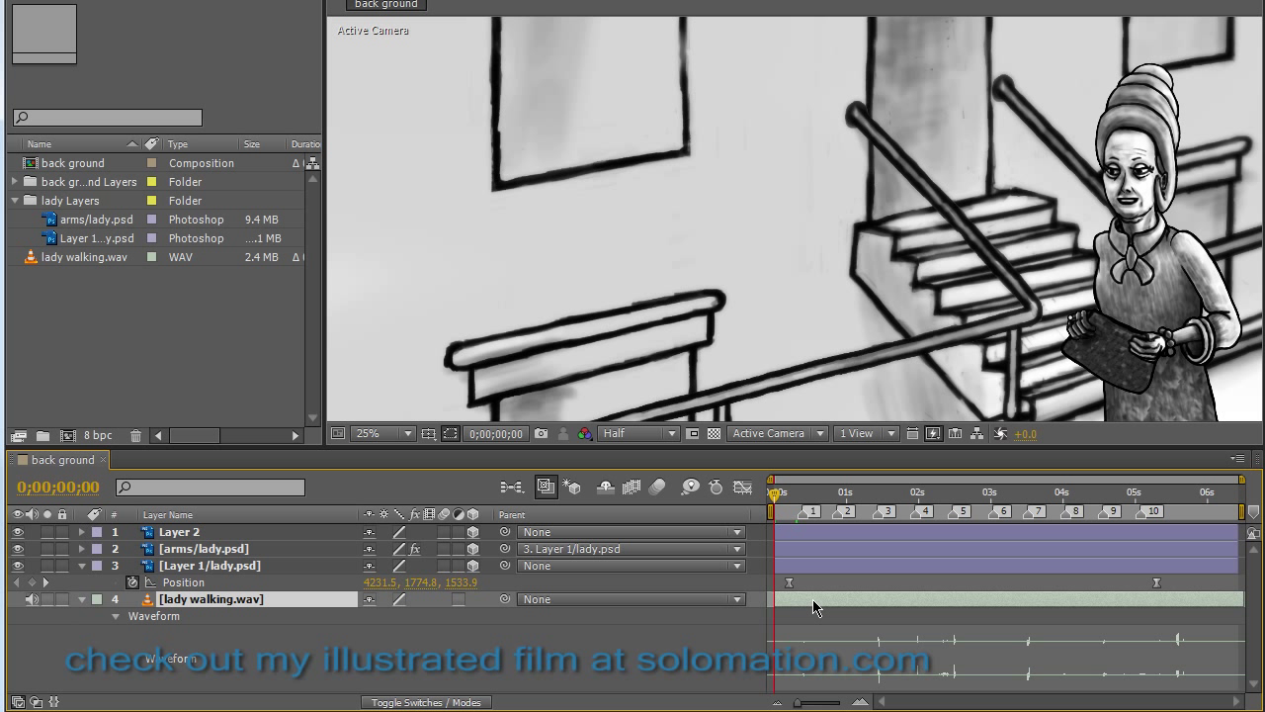
pyautogui.press('KP_Decimal')
pyautogui.moveTo(776, 503); pyautogui.dragTo(803, 500)
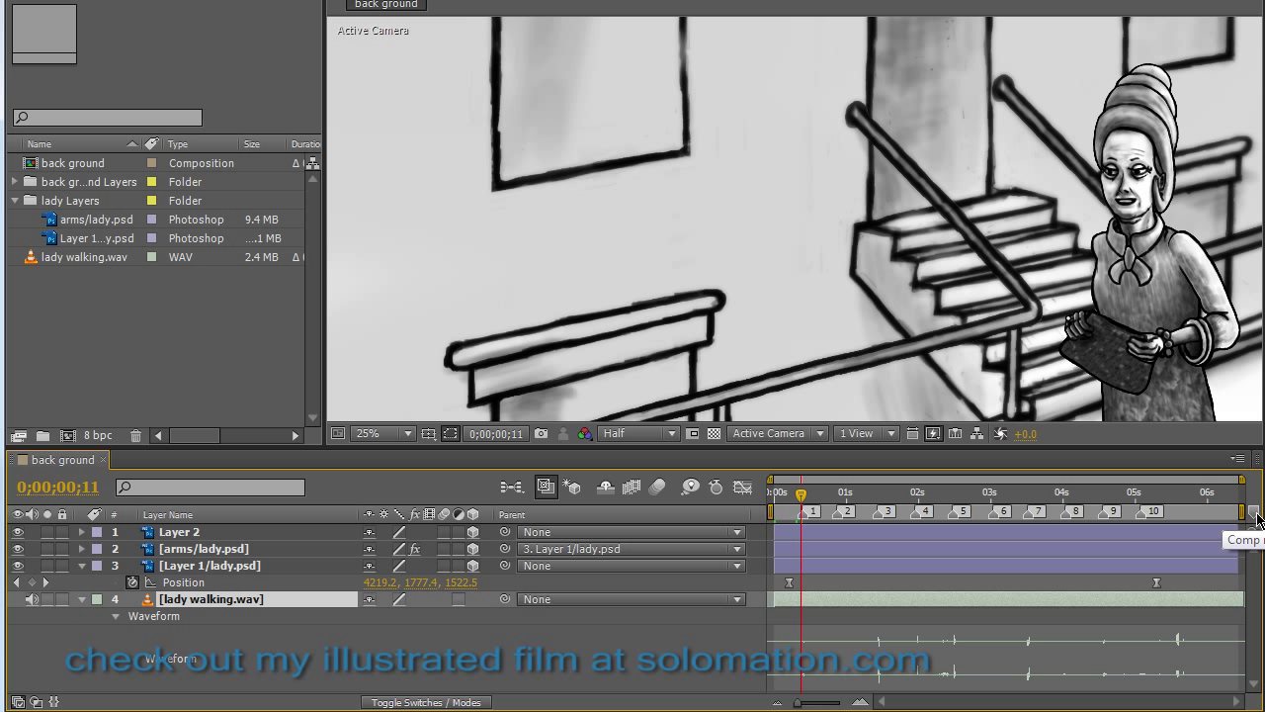
pyautogui.click(806, 494)
pyautogui.moveTo(807, 497); pyautogui.dragTo(840, 498)
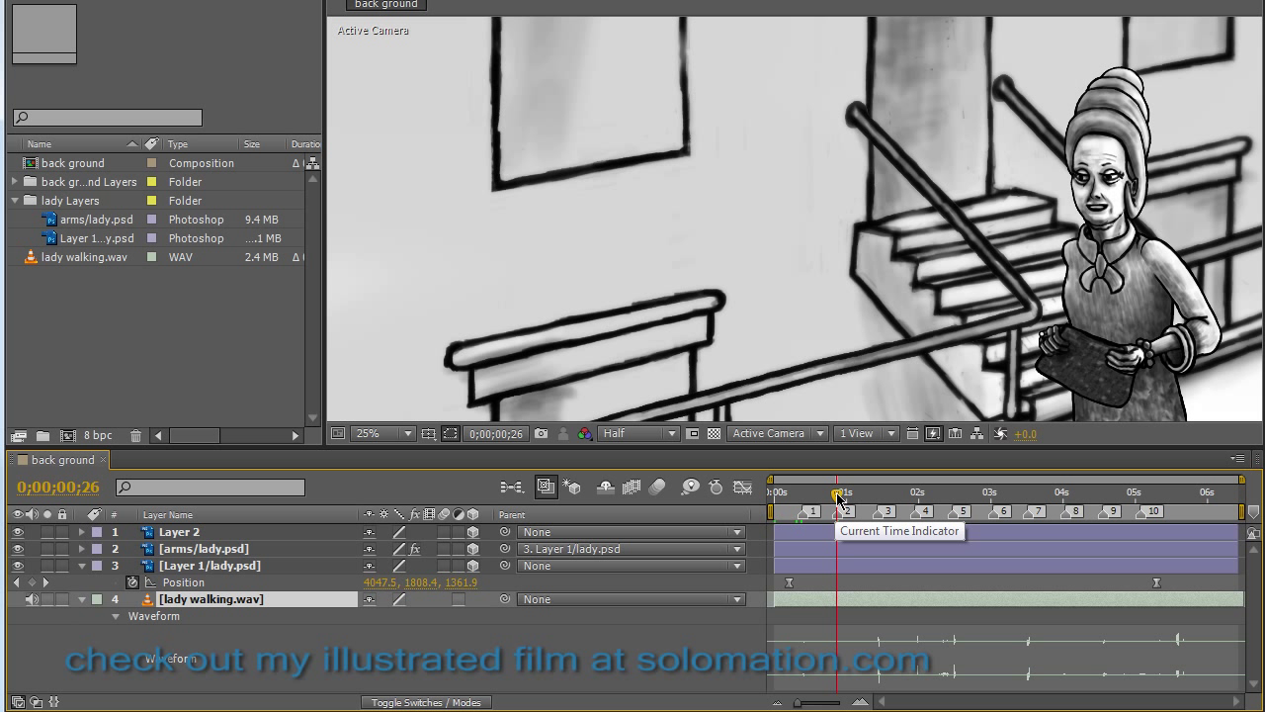
# Move to the final Position keyframe near 0;00;05;08 and zoom the viewer out to 12.5%.
pyautogui.moveTo(837, 497); pyautogui.dragTo(799, 507)
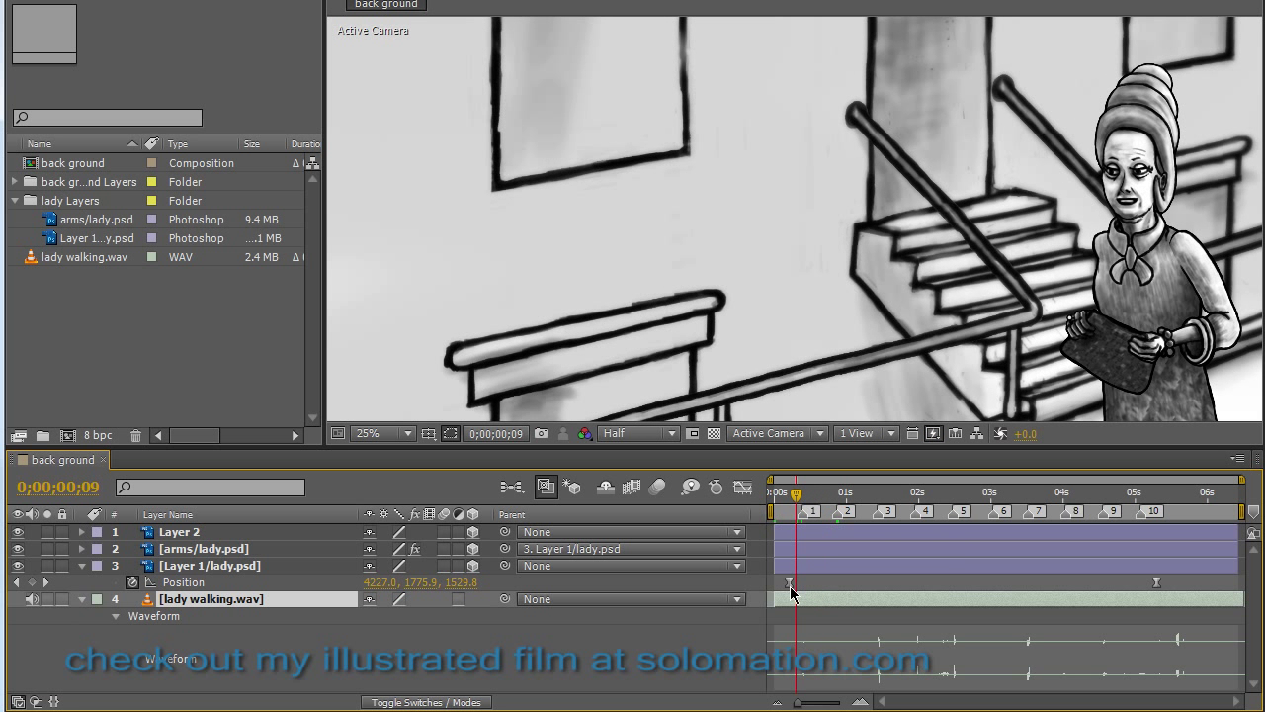
pyautogui.click(790, 585)
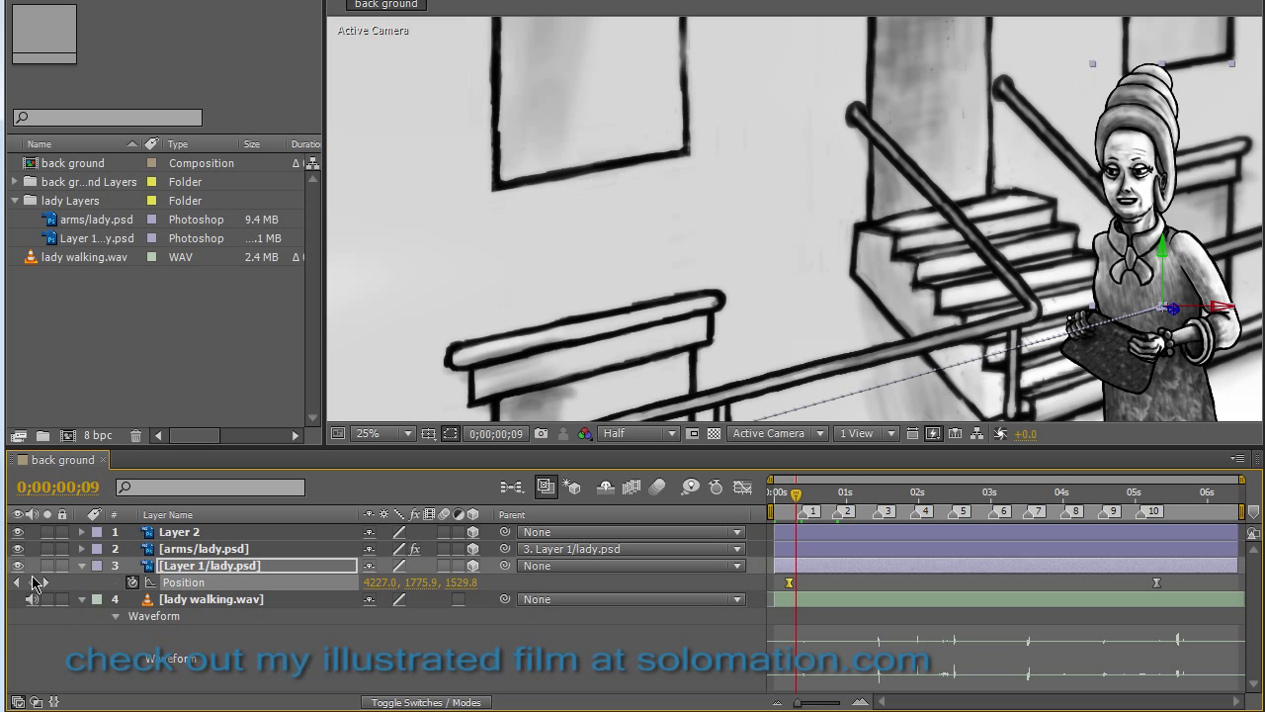
pyautogui.click(44, 582)
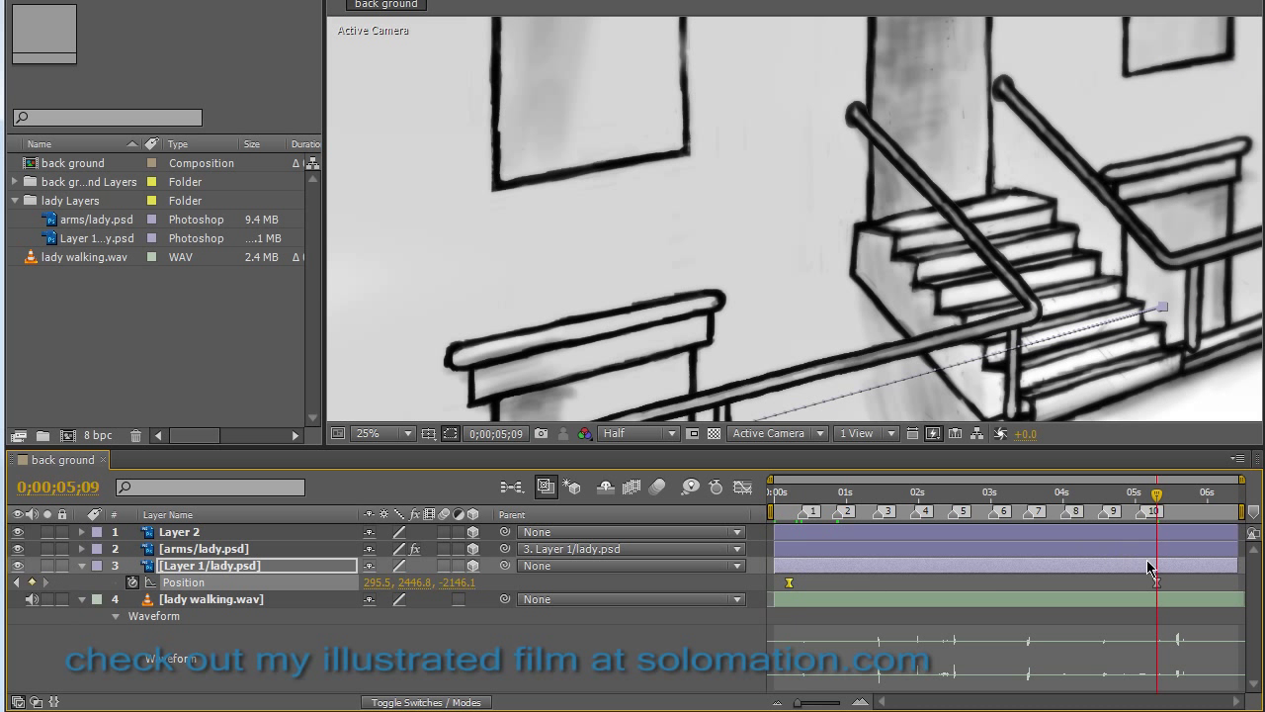
pyautogui.moveTo(1159, 504)
pyautogui.mouseDown()
pyautogui.moveTo(1030, 529)
pyautogui.moveTo(1158, 528)
pyautogui.mouseUp()
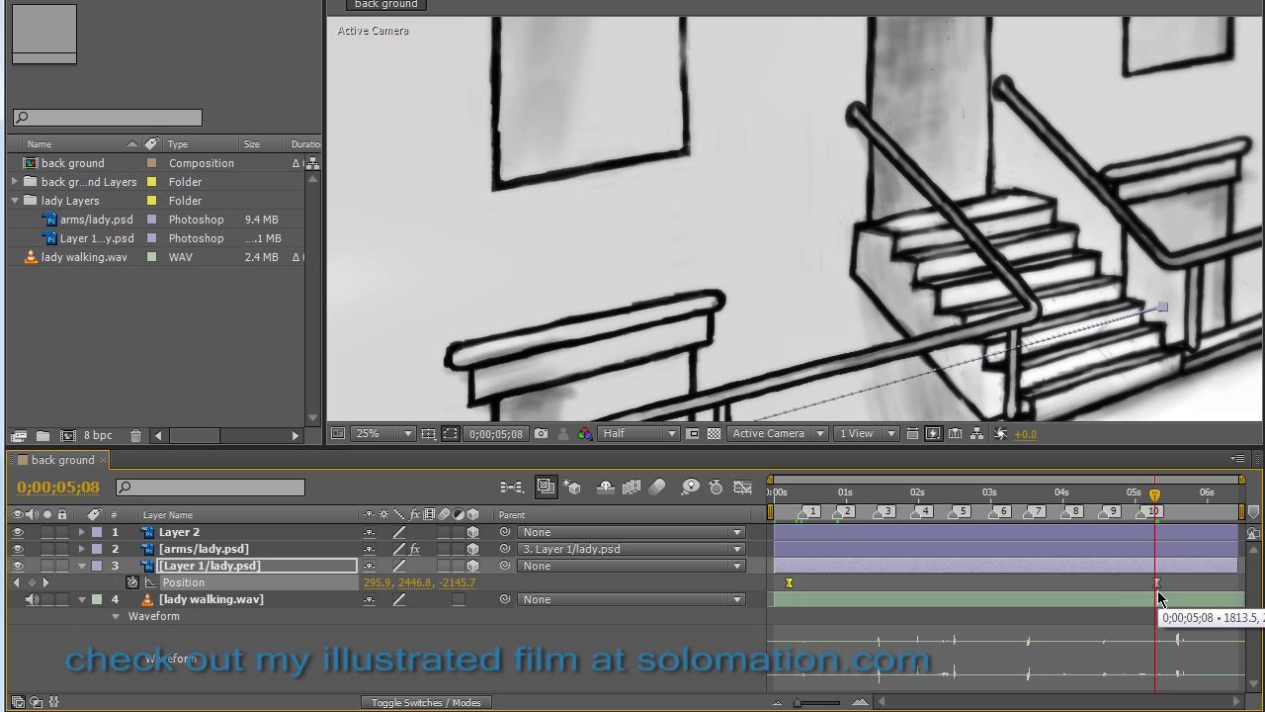
pyautogui.press(',')
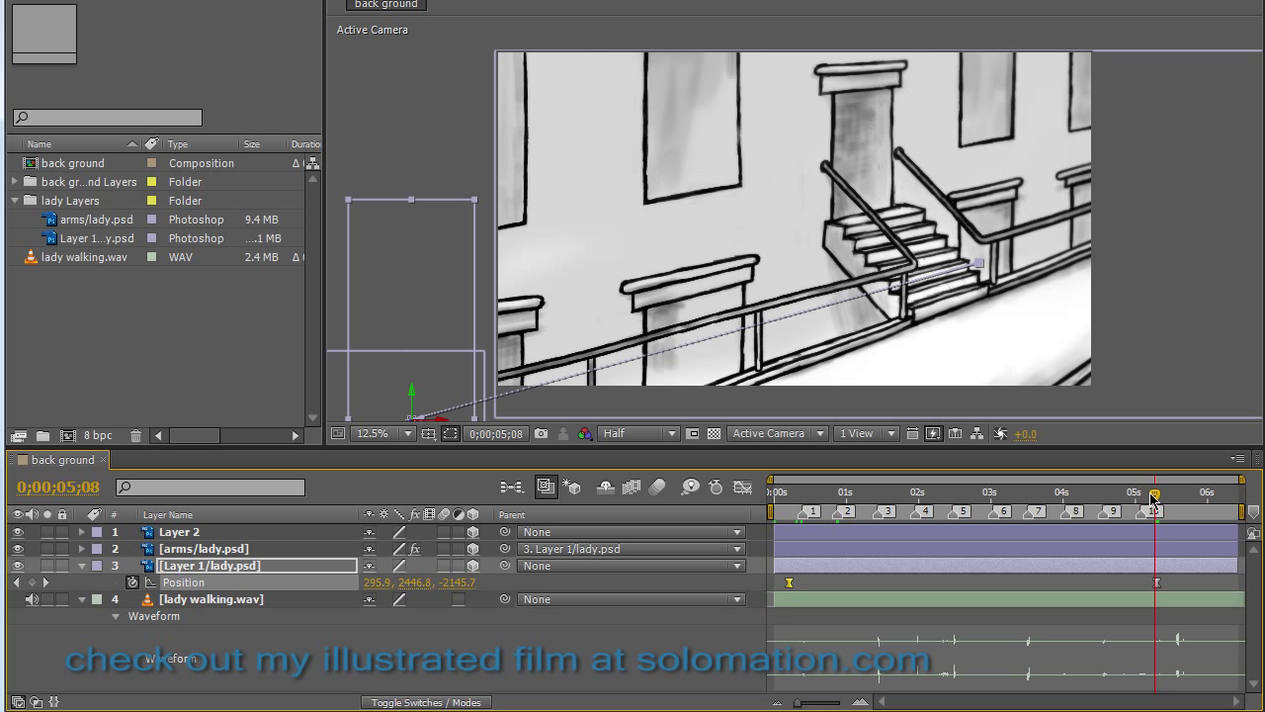
# Scrub the current time back from about 3;22 to frame 14, near step marker 1.
pyautogui.moveTo(1156, 504); pyautogui.dragTo(1146, 480)
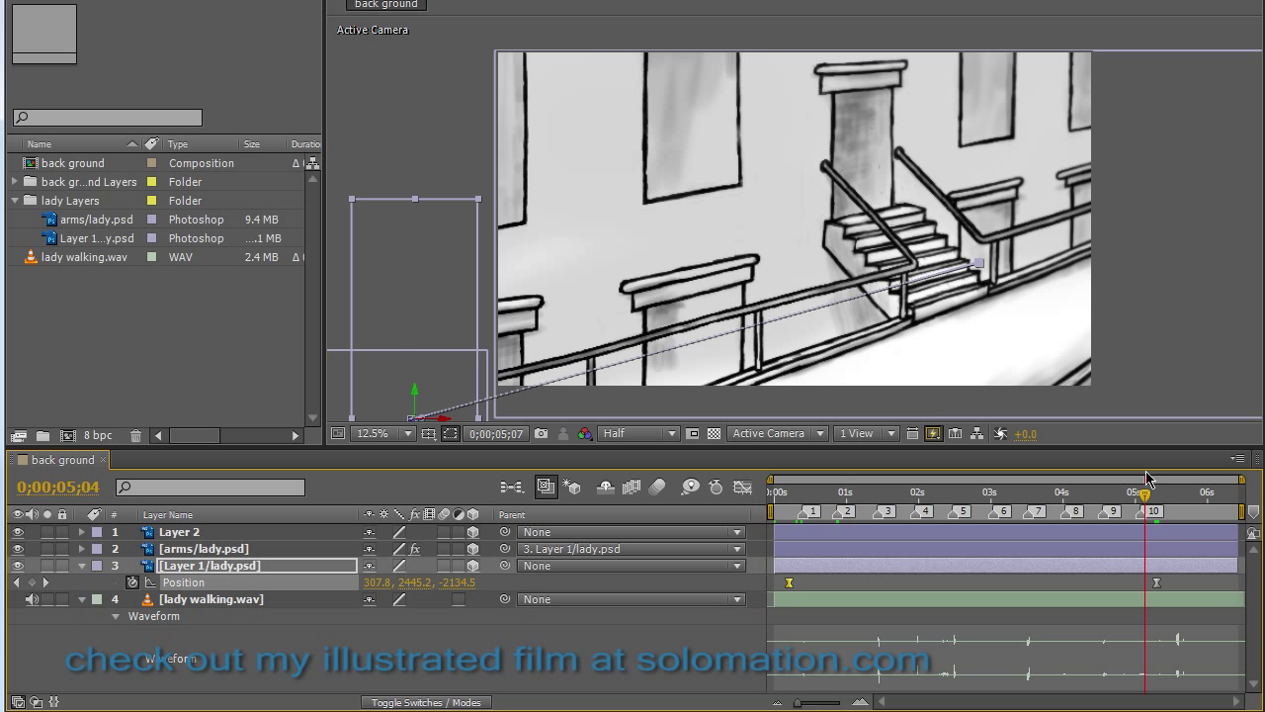
pyautogui.moveTo(1146, 479); pyautogui.dragTo(795, 512)
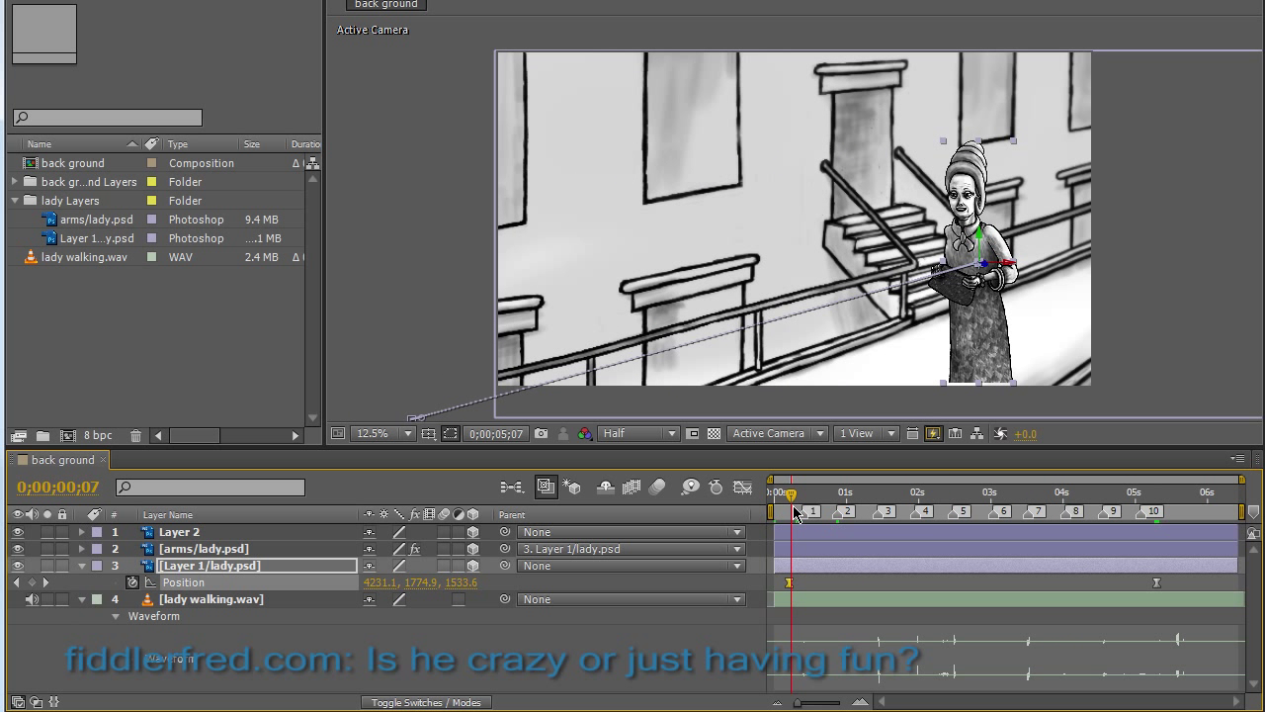
pyautogui.moveTo(795, 512)
pyautogui.mouseDown()
pyautogui.moveTo(1140, 499)
pyautogui.moveTo(800, 499)
pyautogui.moveTo(1070, 491)
pyautogui.moveTo(1010, 488)
pyautogui.moveTo(809, 499)
pyautogui.mouseUp()
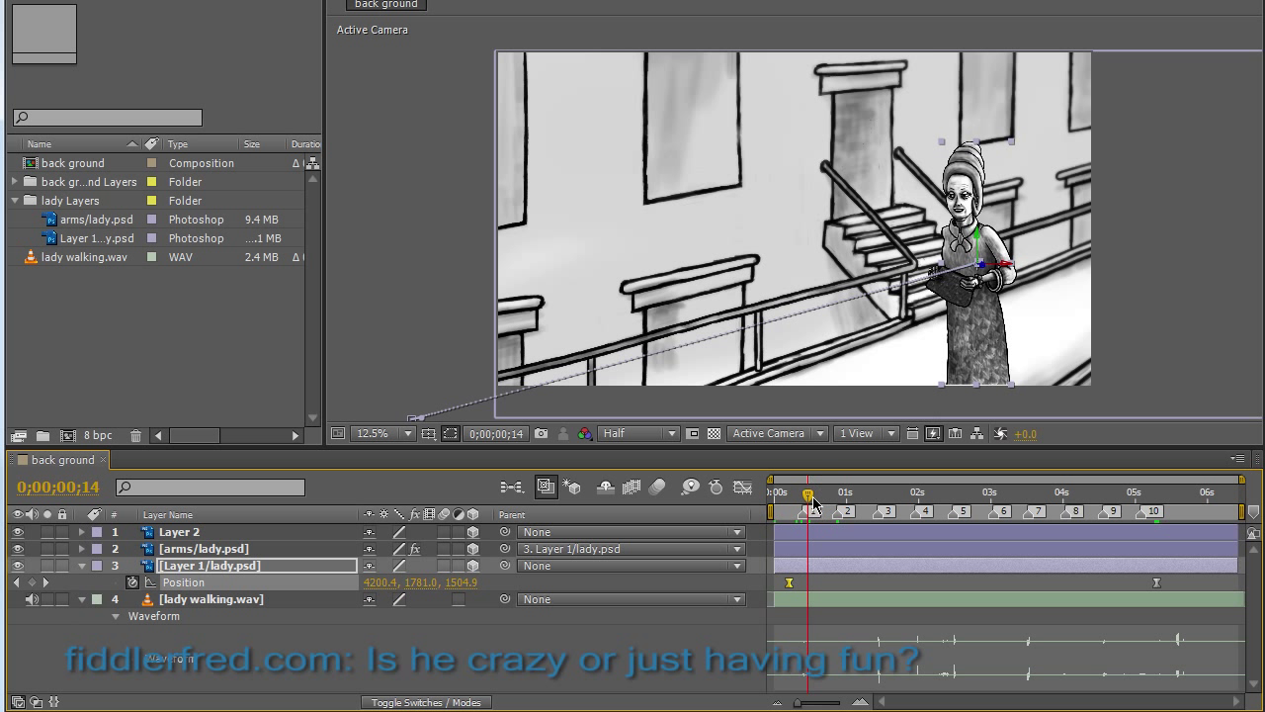
# Add the lady's first step Position keyframe at frame 12.
pyautogui.moveTo(810, 497); pyautogui.dragTo(807, 499)
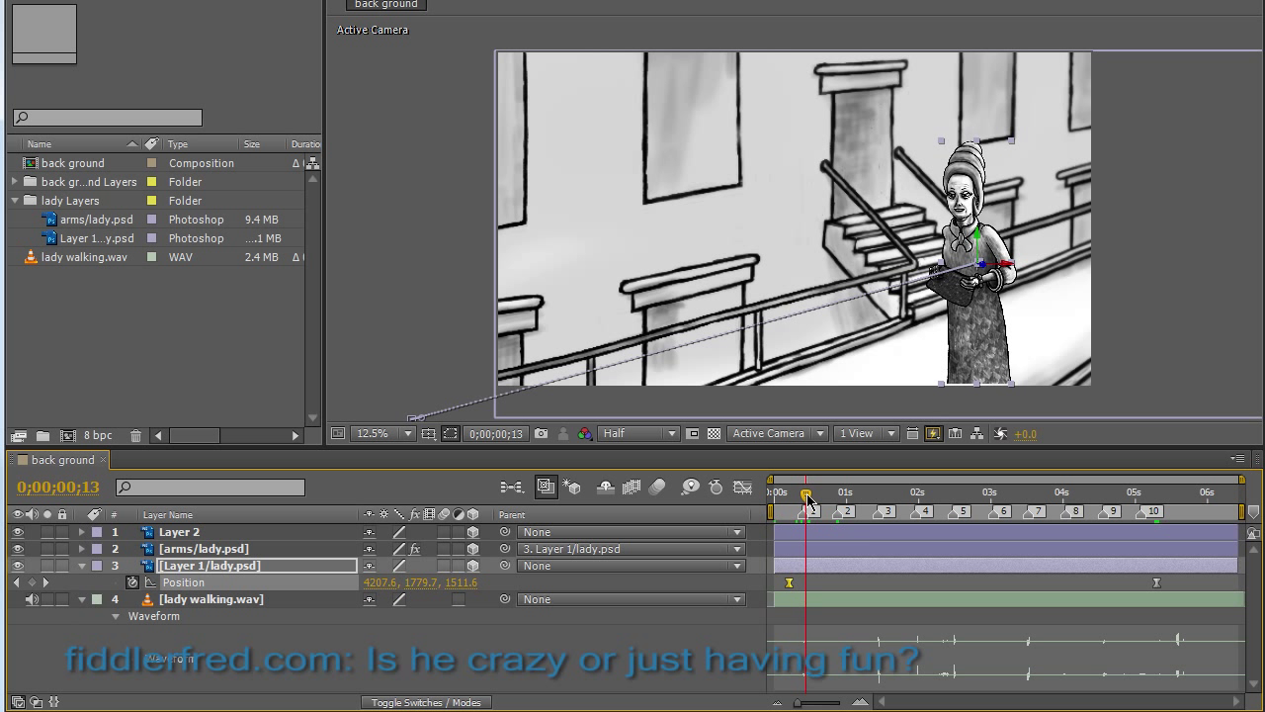
pyautogui.press('pageup')
pyautogui.moveTo(810, 499); pyautogui.dragTo(807, 502)
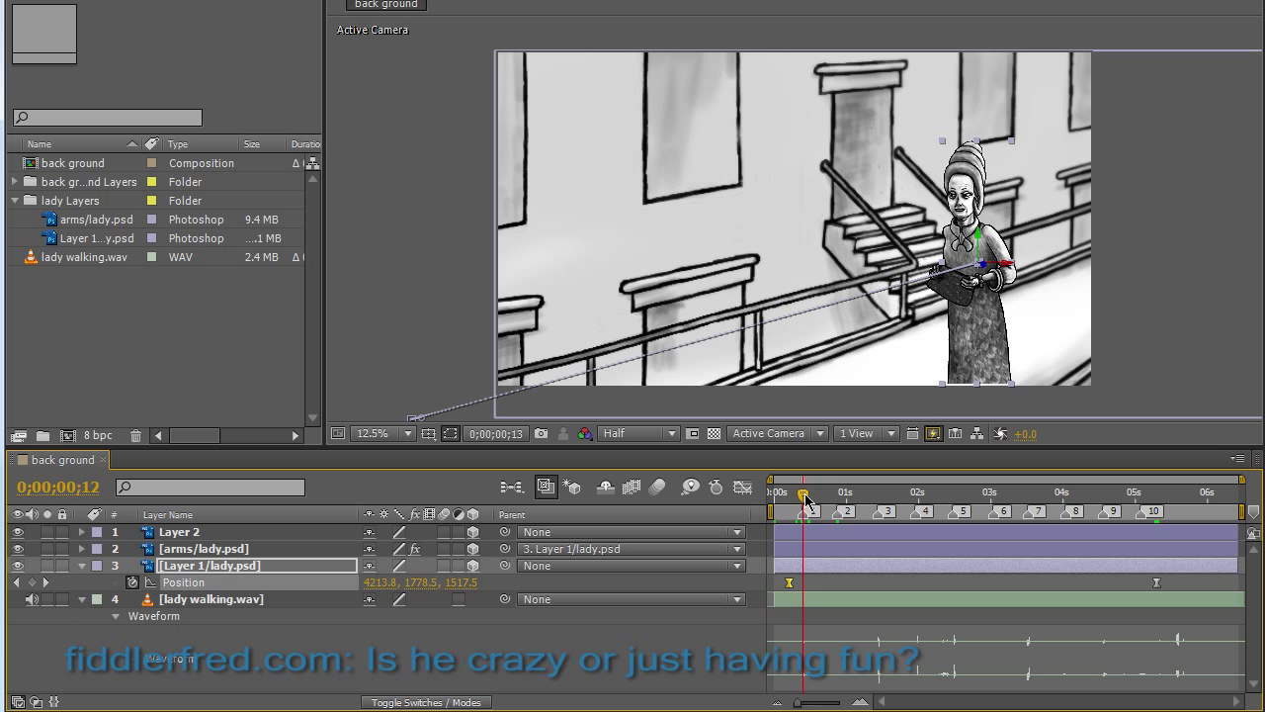
pyautogui.press('Tab')
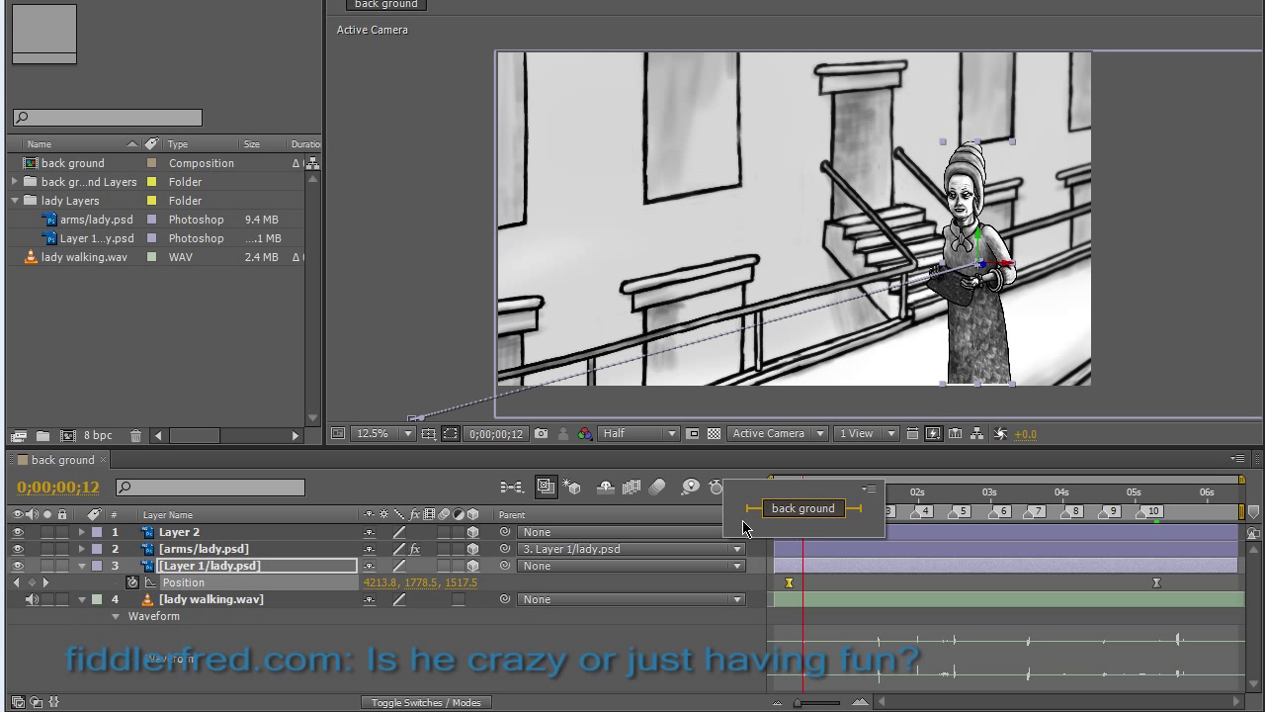
pyautogui.press('Escape')
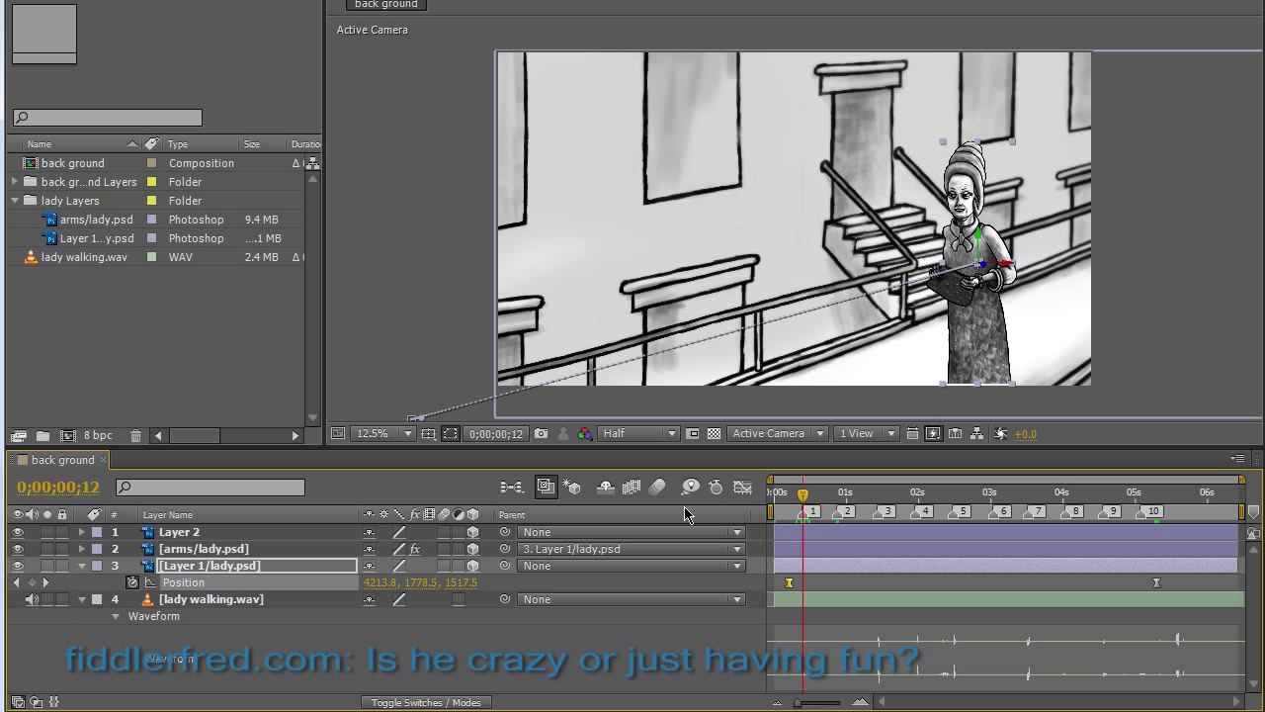
pyautogui.click(34, 585)
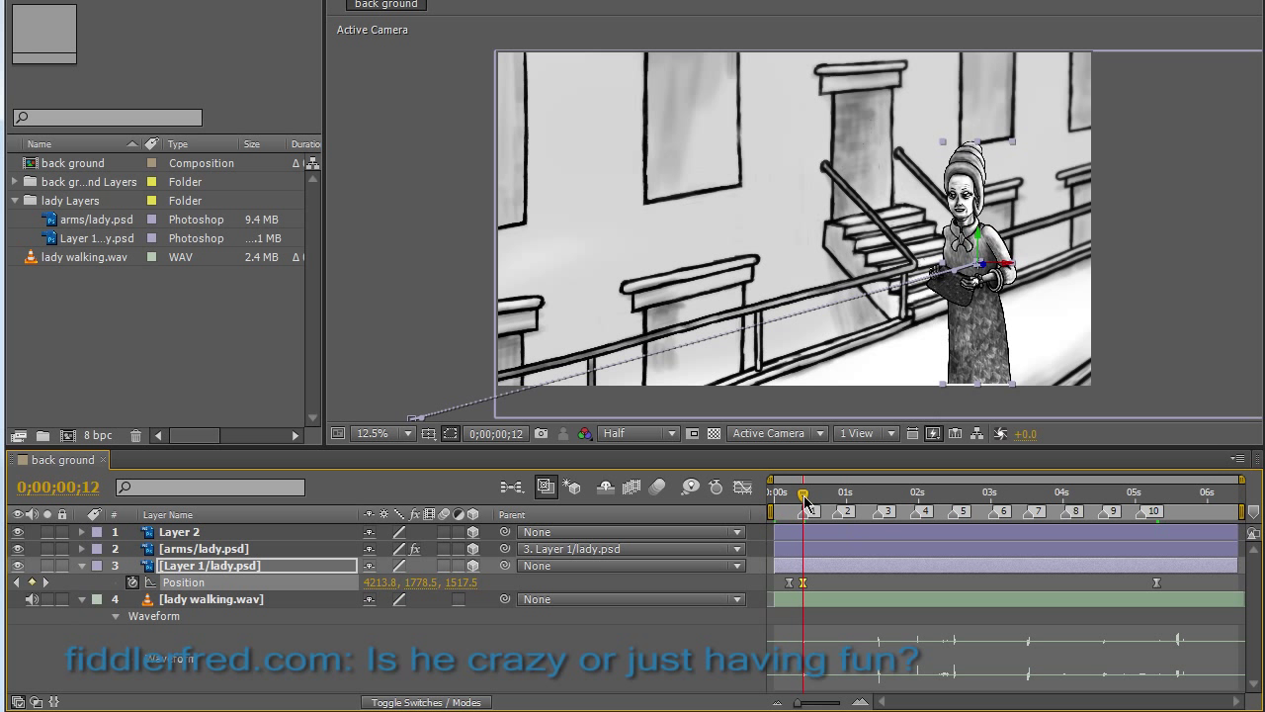
# Add Position keyframes at frames 19 and 26, 1;04 and 1;13.
pyautogui.moveTo(806, 502); pyautogui.dragTo(838, 501)
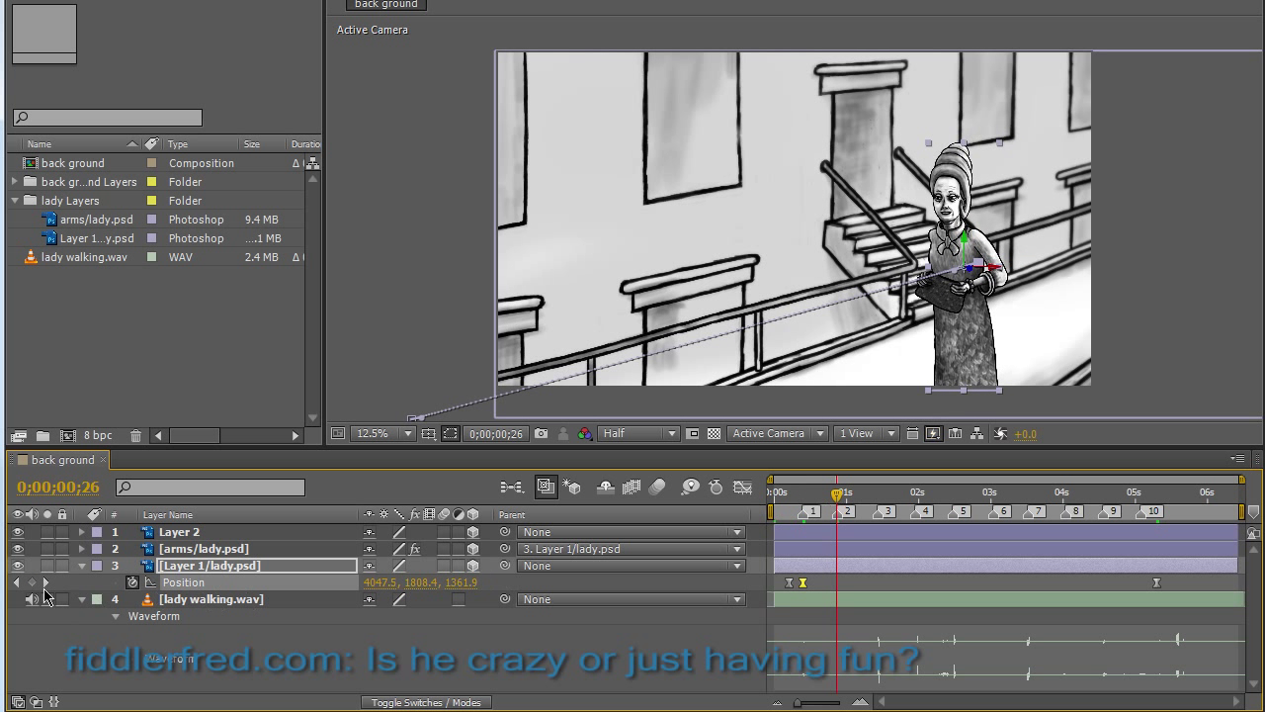
pyautogui.click(31, 584)
pyautogui.moveTo(837, 498); pyautogui.dragTo(824, 505)
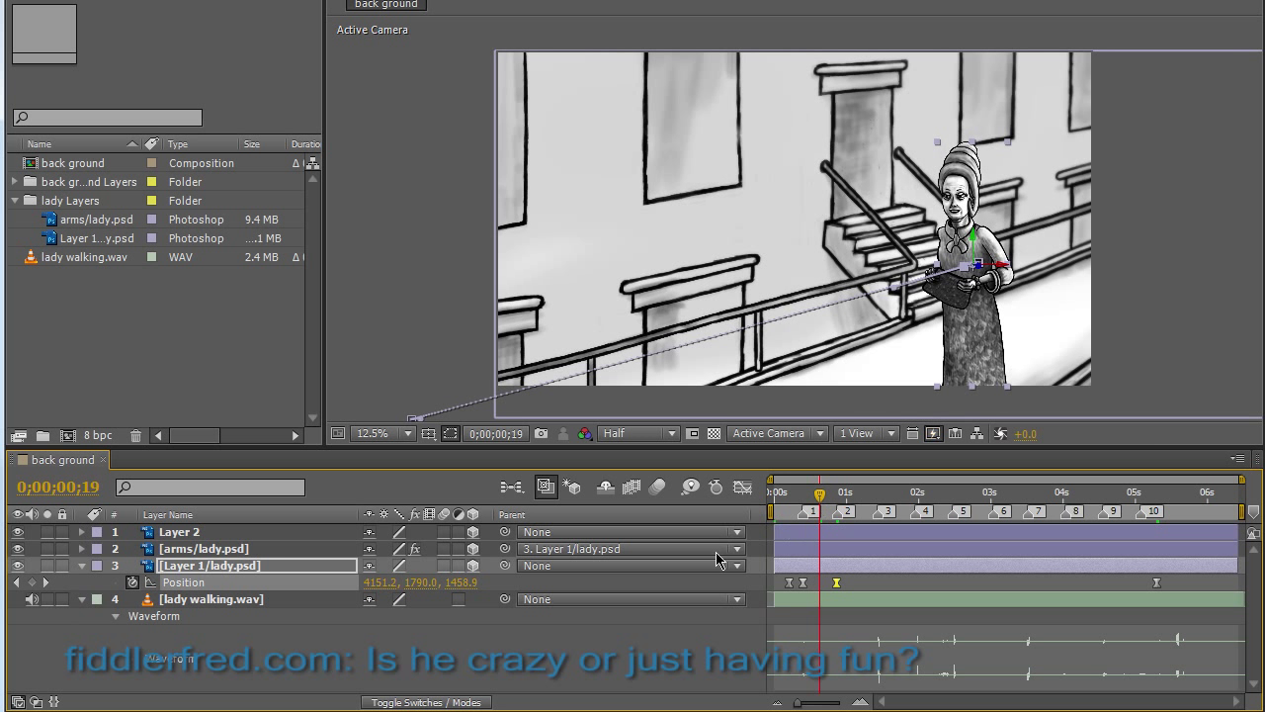
pyautogui.click(32, 583)
pyautogui.moveTo(820, 495); pyautogui.dragTo(858, 494)
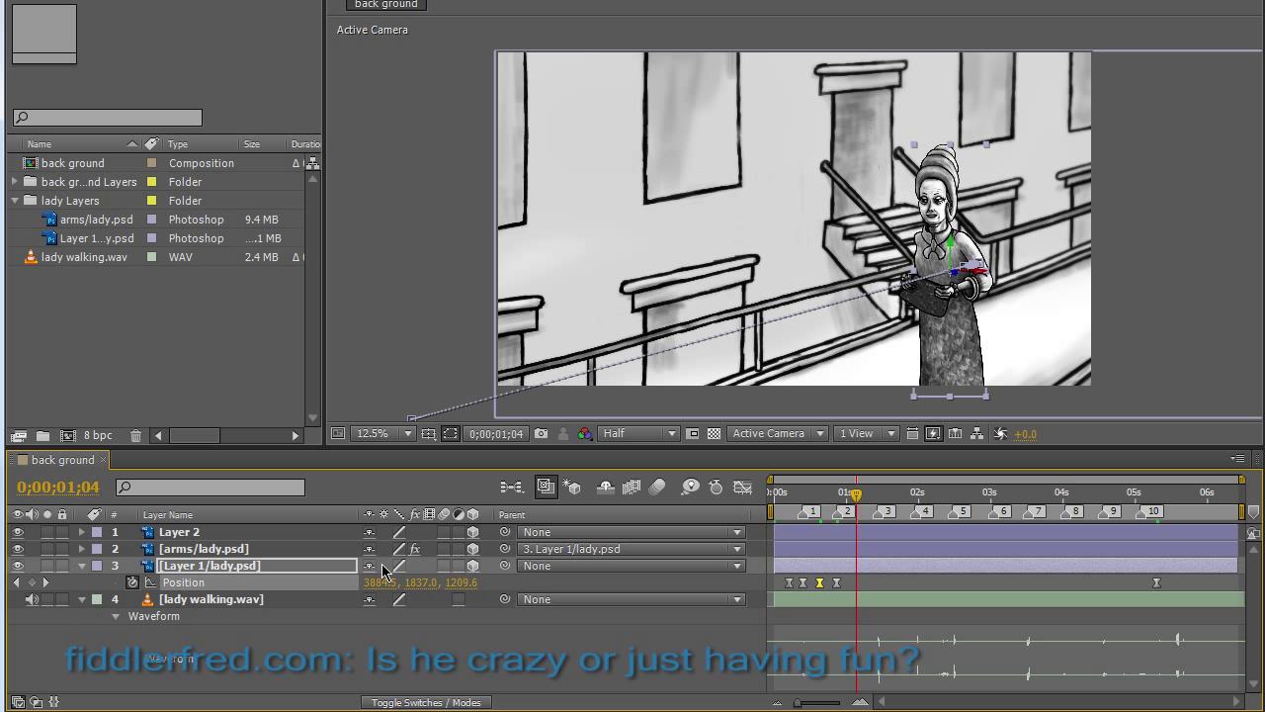
pyautogui.click(32, 583)
pyautogui.press('pagedown')
pyautogui.moveTo(873, 499); pyautogui.dragTo(878, 498)
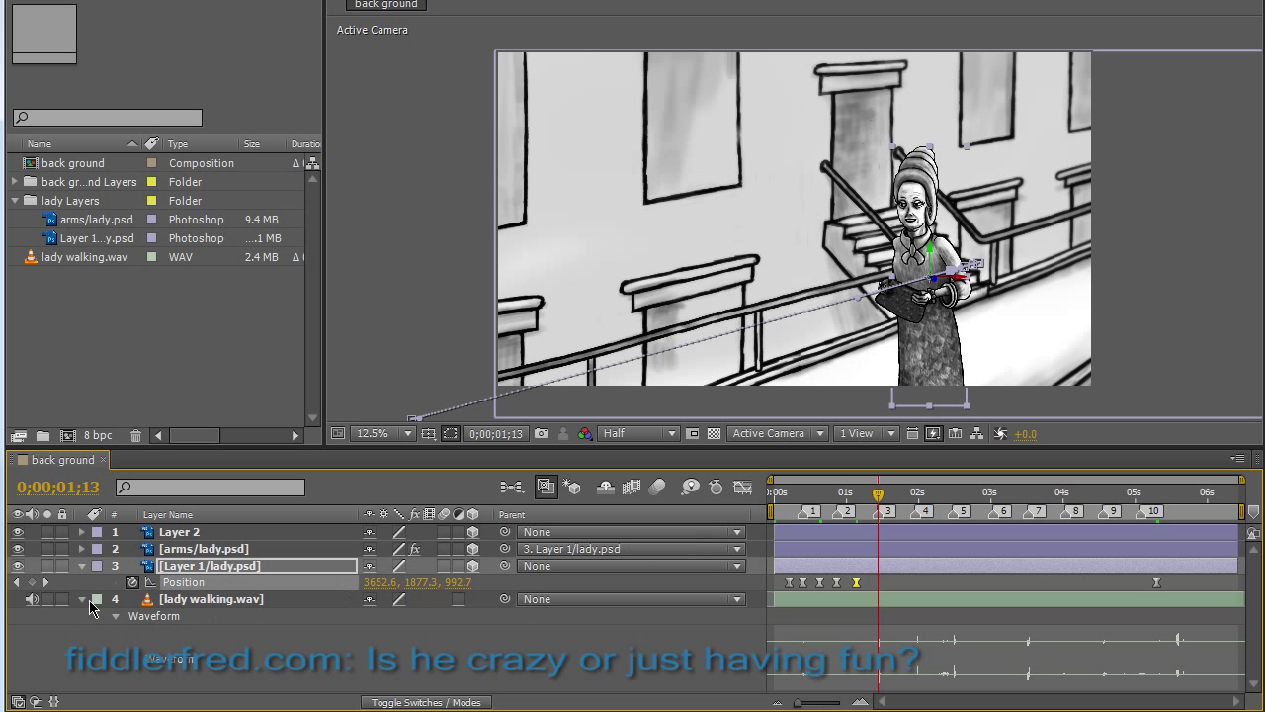
pyautogui.click(33, 583)
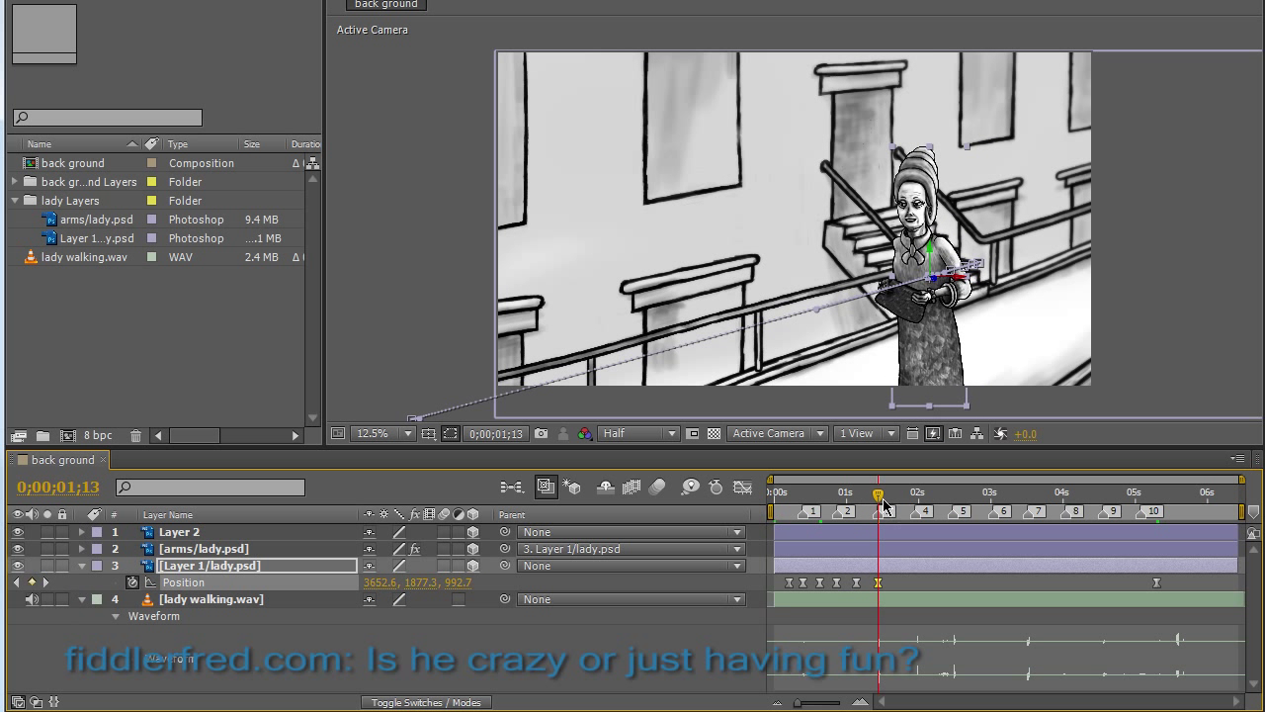
# Add Position keyframes at 1;29, 2;06, 2;22 and 3;01.
pyautogui.moveTo(882, 499); pyautogui.dragTo(900, 494)
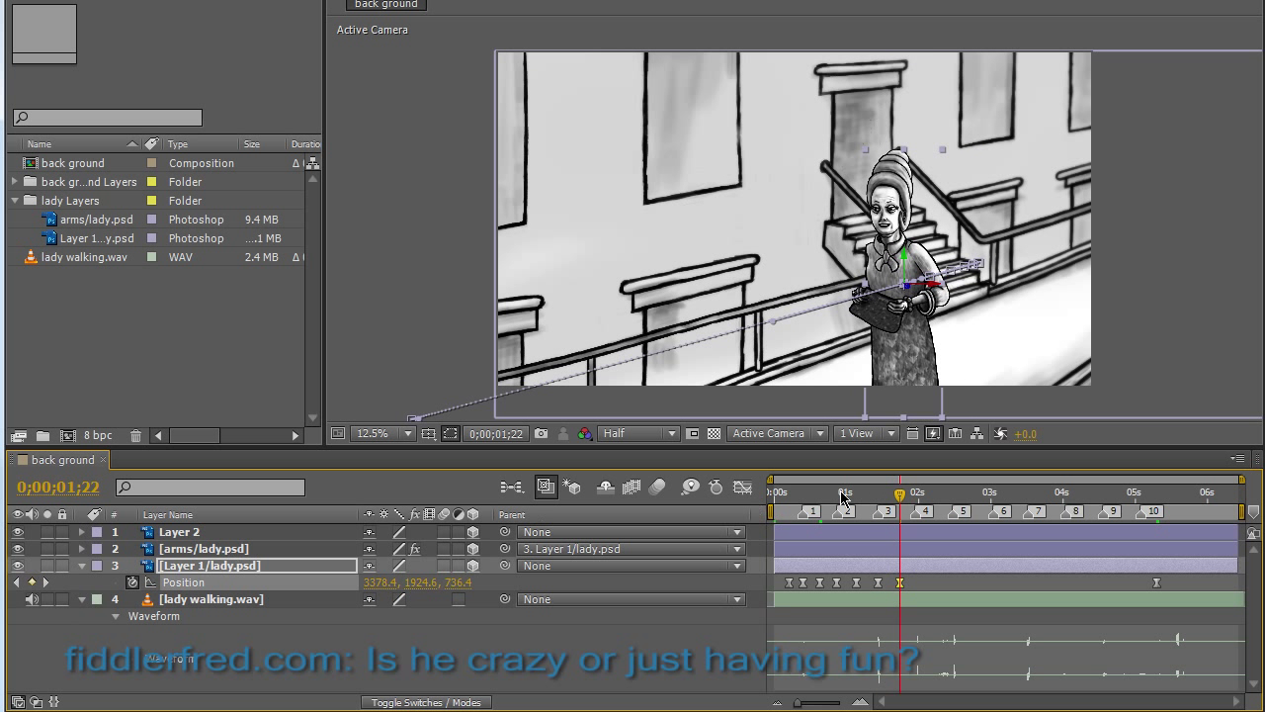
pyautogui.moveTo(902, 501); pyautogui.dragTo(919, 499)
pyautogui.click(31, 583)
pyautogui.moveTo(919, 501); pyautogui.dragTo(933, 497)
pyautogui.click(31, 583)
pyautogui.moveTo(935, 502); pyautogui.dragTo(953, 497)
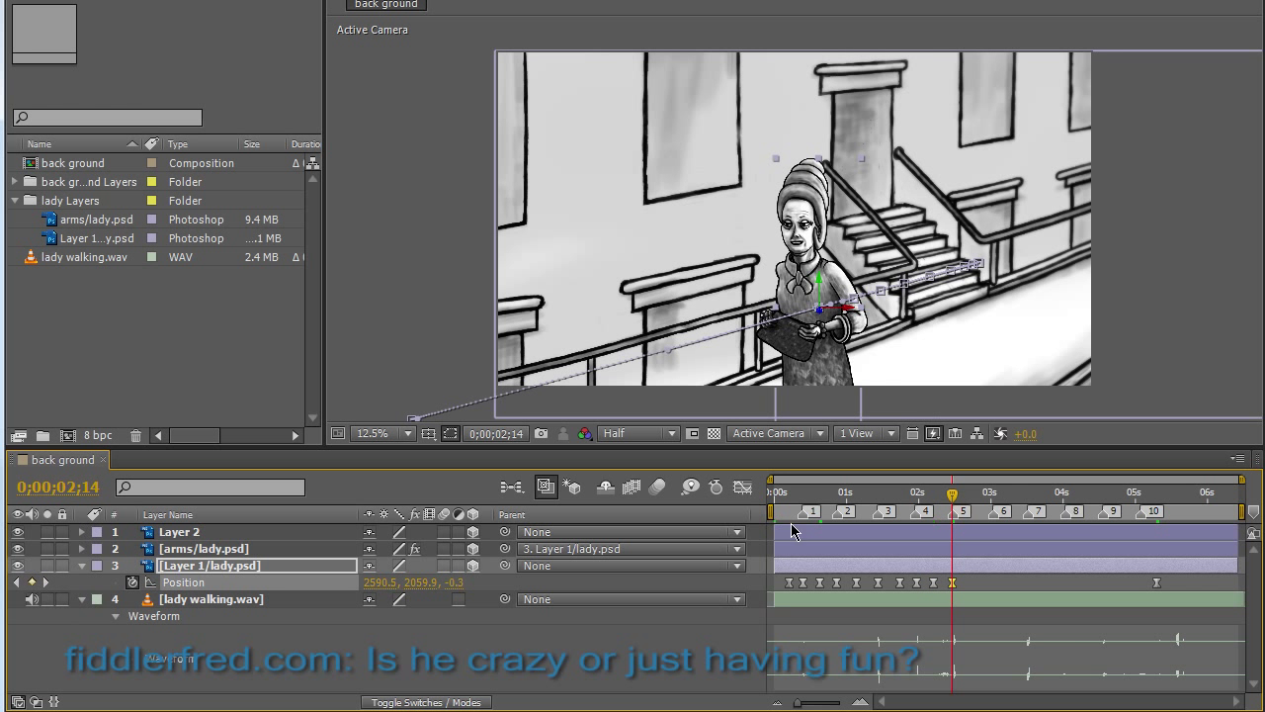
pyautogui.moveTo(958, 499); pyautogui.dragTo(972, 499)
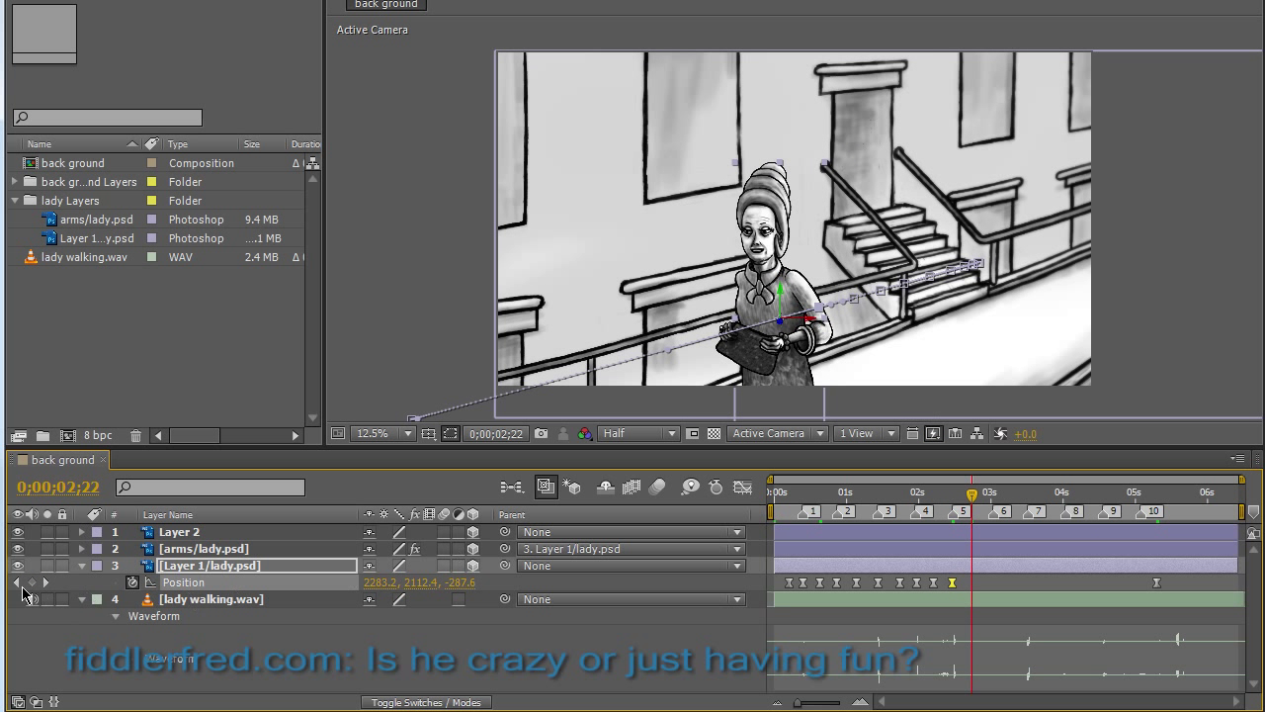
pyautogui.click(32, 582)
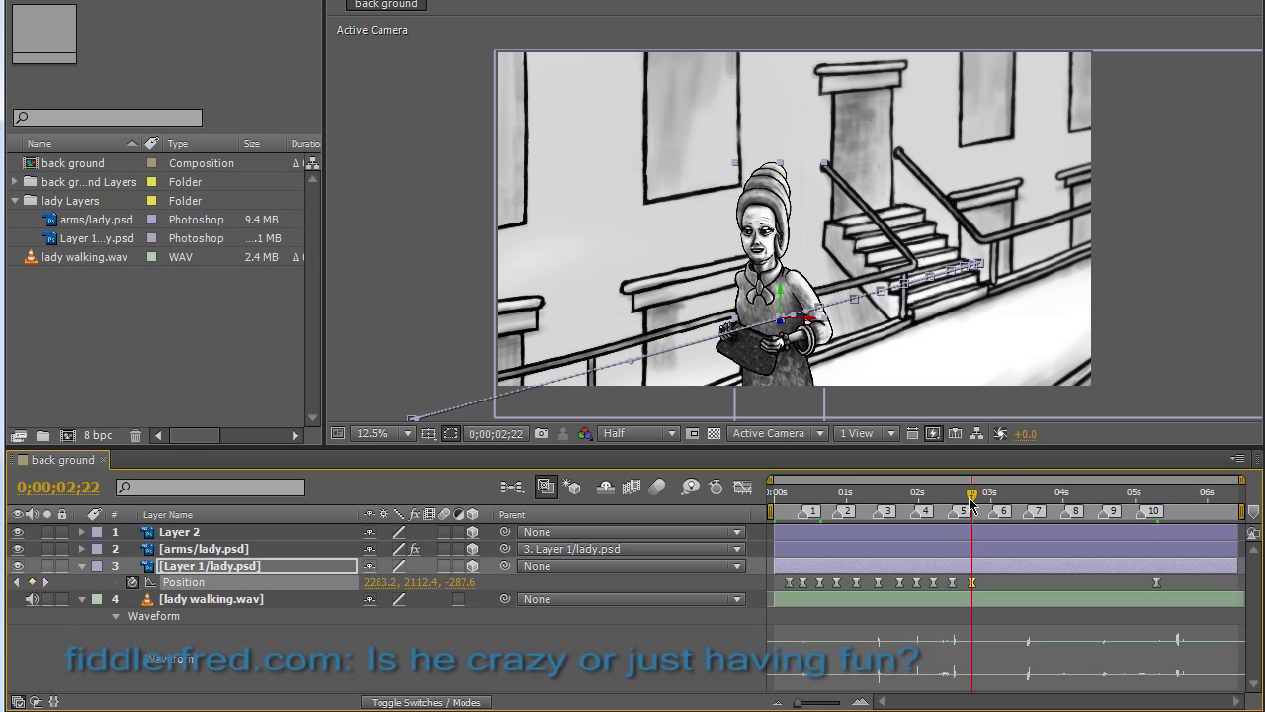
pyautogui.moveTo(974, 500); pyautogui.dragTo(994, 499)
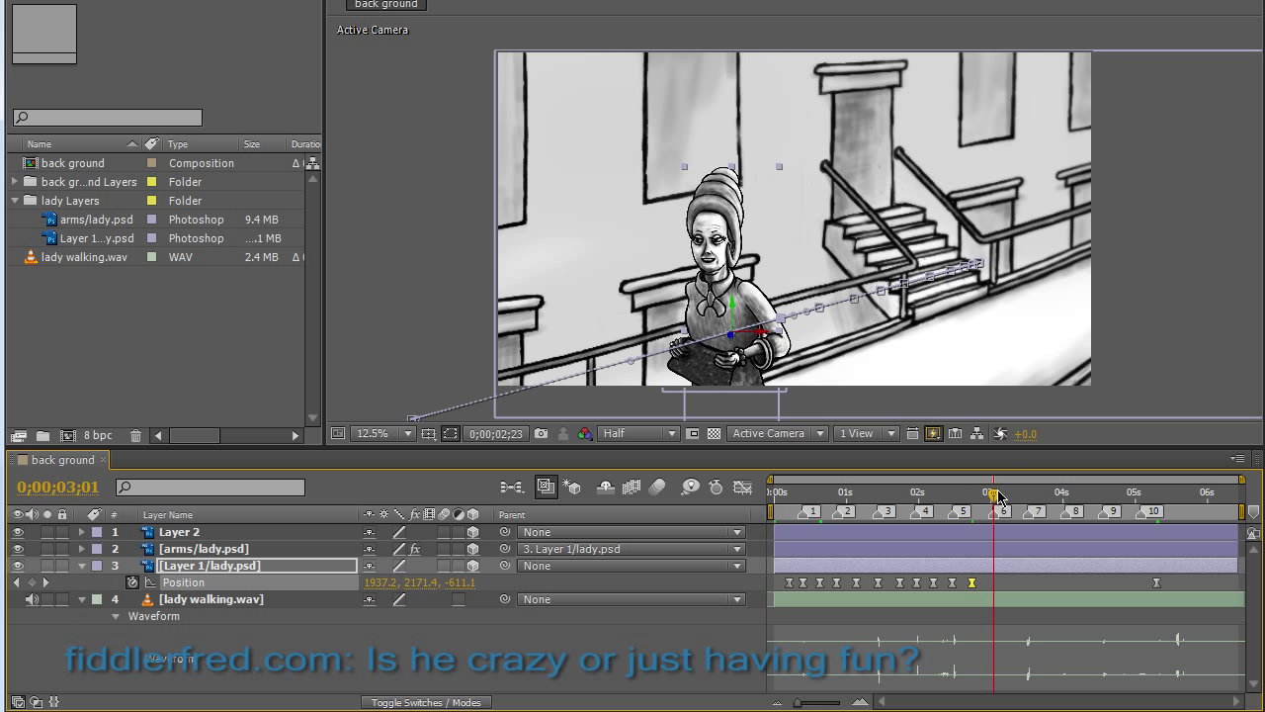
pyautogui.click(32, 582)
# Add Position keyframes at 3;09, 3;15, 3;24, 4;01 and 4;09.
pyautogui.moveTo(994, 494); pyautogui.dragTo(1012, 494)
pyautogui.click(31, 582)
pyautogui.moveTo(1012, 494); pyautogui.dragTo(1028, 495)
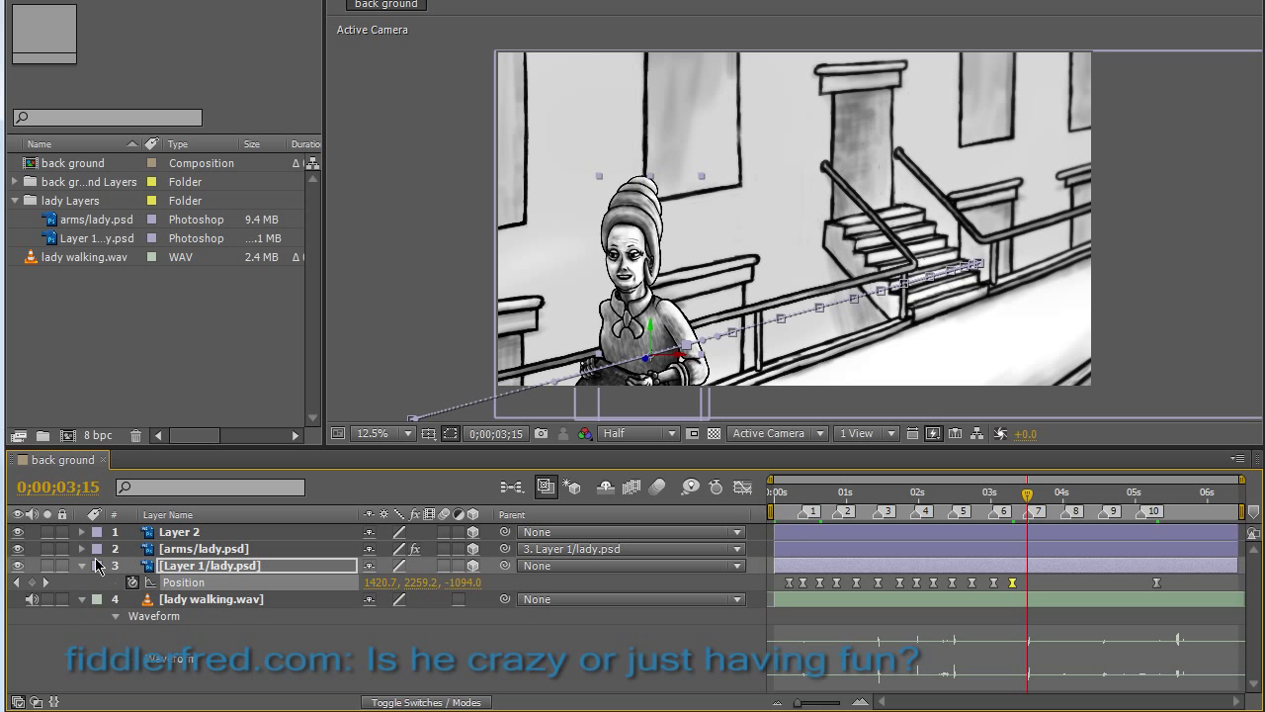
pyautogui.click(38, 582)
pyautogui.moveTo(1028, 494); pyautogui.dragTo(1050, 497)
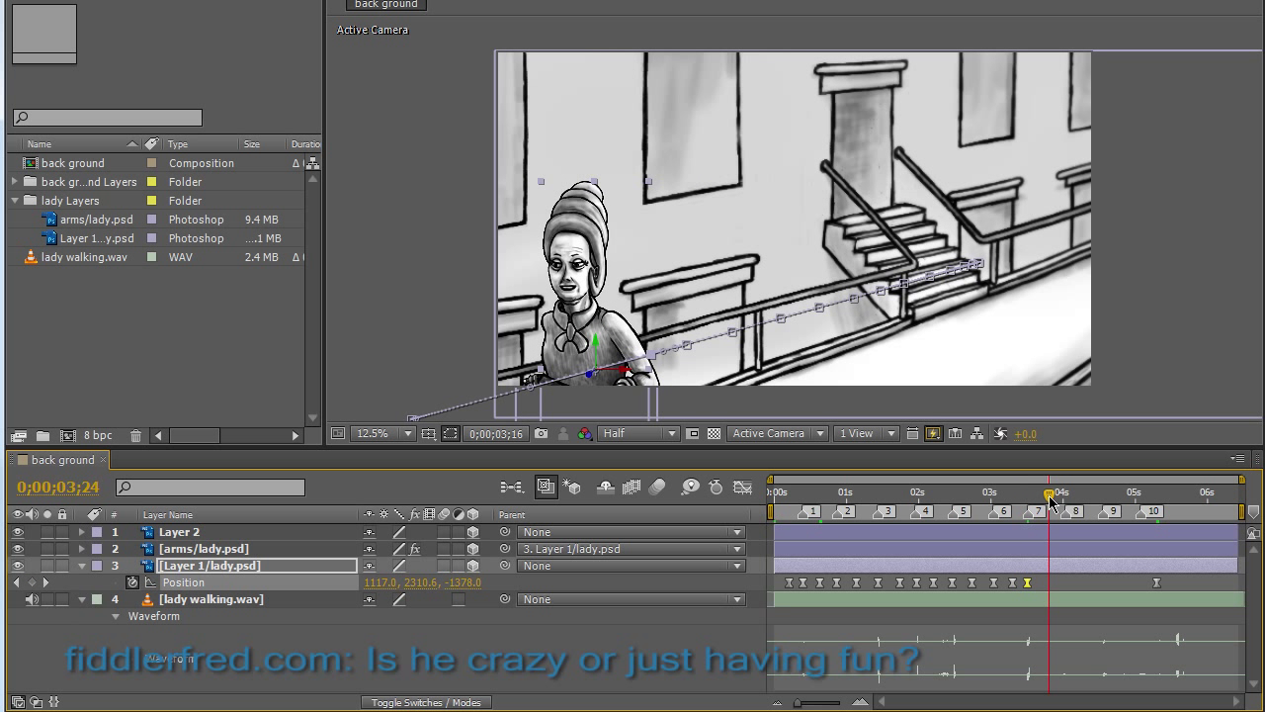
pyautogui.click(32, 583)
pyautogui.moveTo(1050, 497); pyautogui.dragTo(1065, 494)
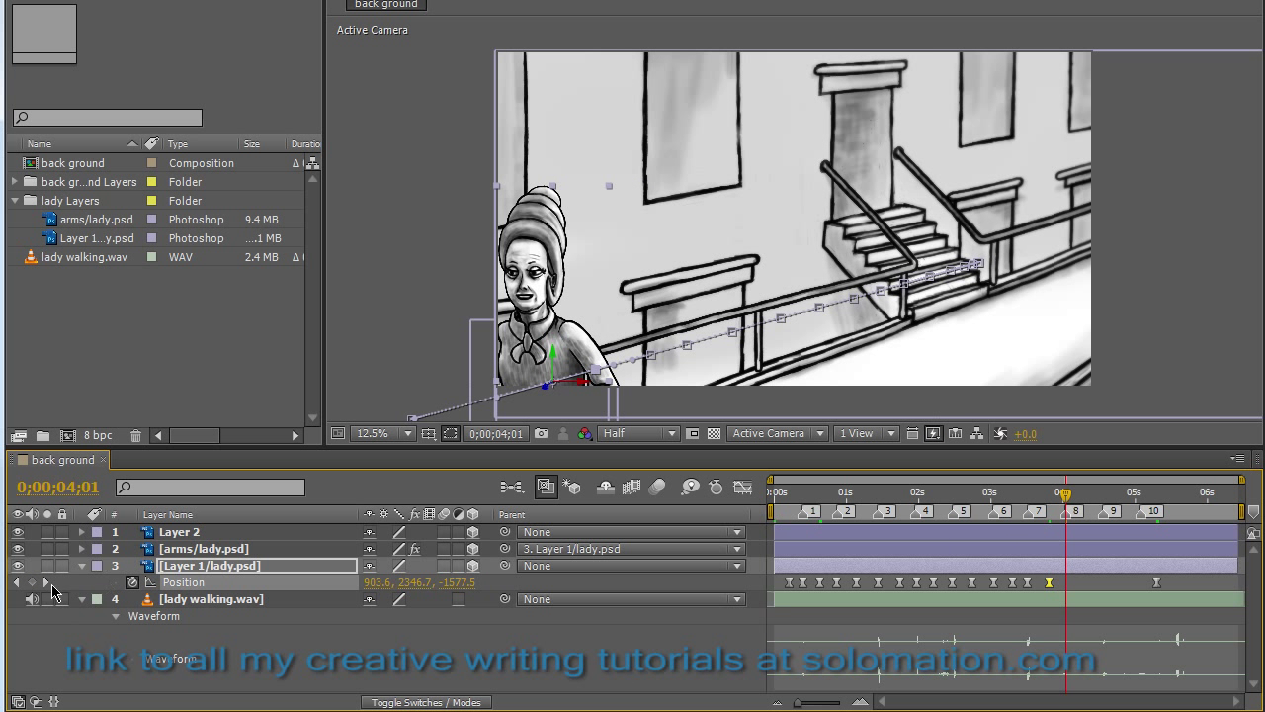
pyautogui.click(31, 583)
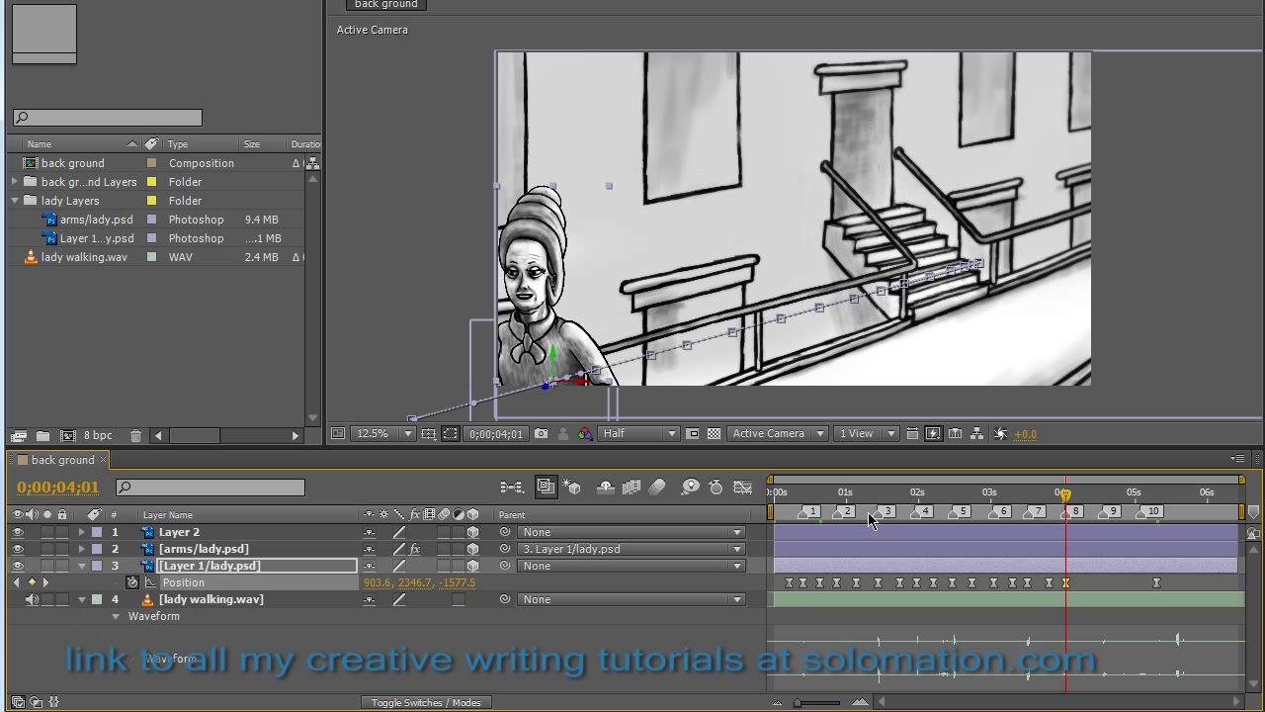
pyautogui.click(1068, 499)
pyautogui.moveTo(1067, 499); pyautogui.dragTo(1085, 494)
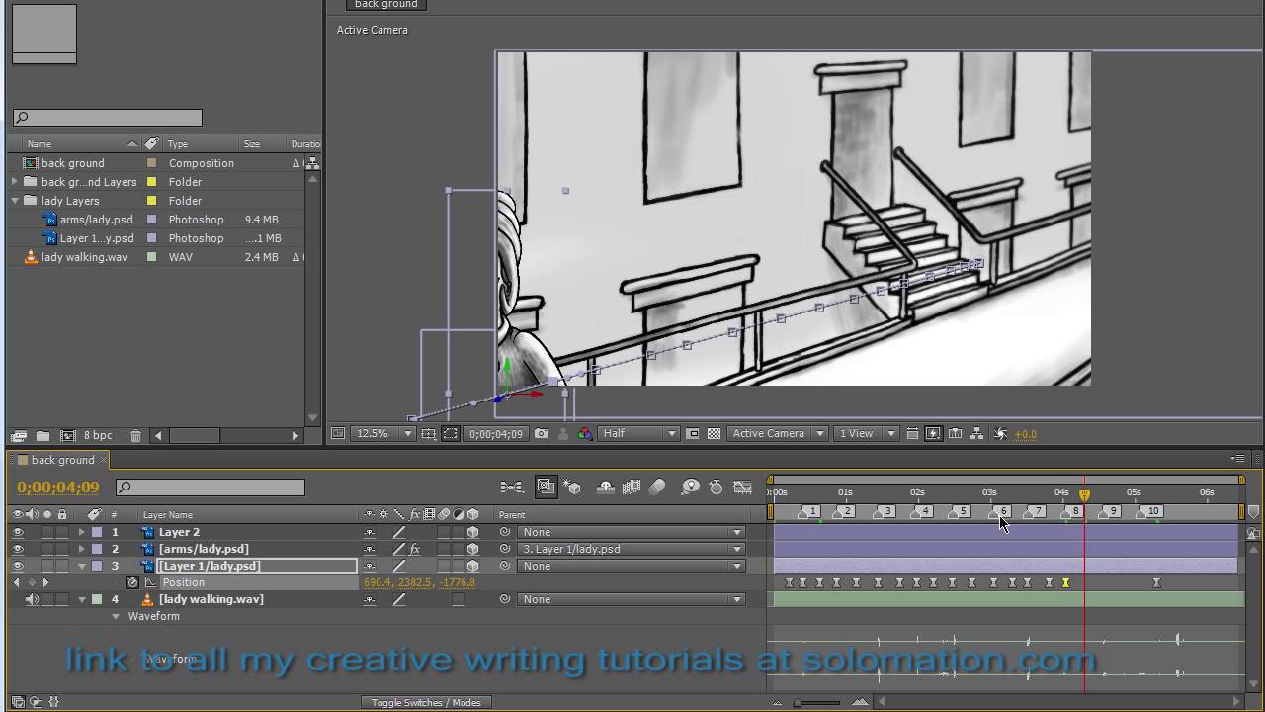
pyautogui.click(32, 582)
# Add Position keyframes at 4;17 and 4;25, then advance to 5;02.
pyautogui.click(1104, 496)
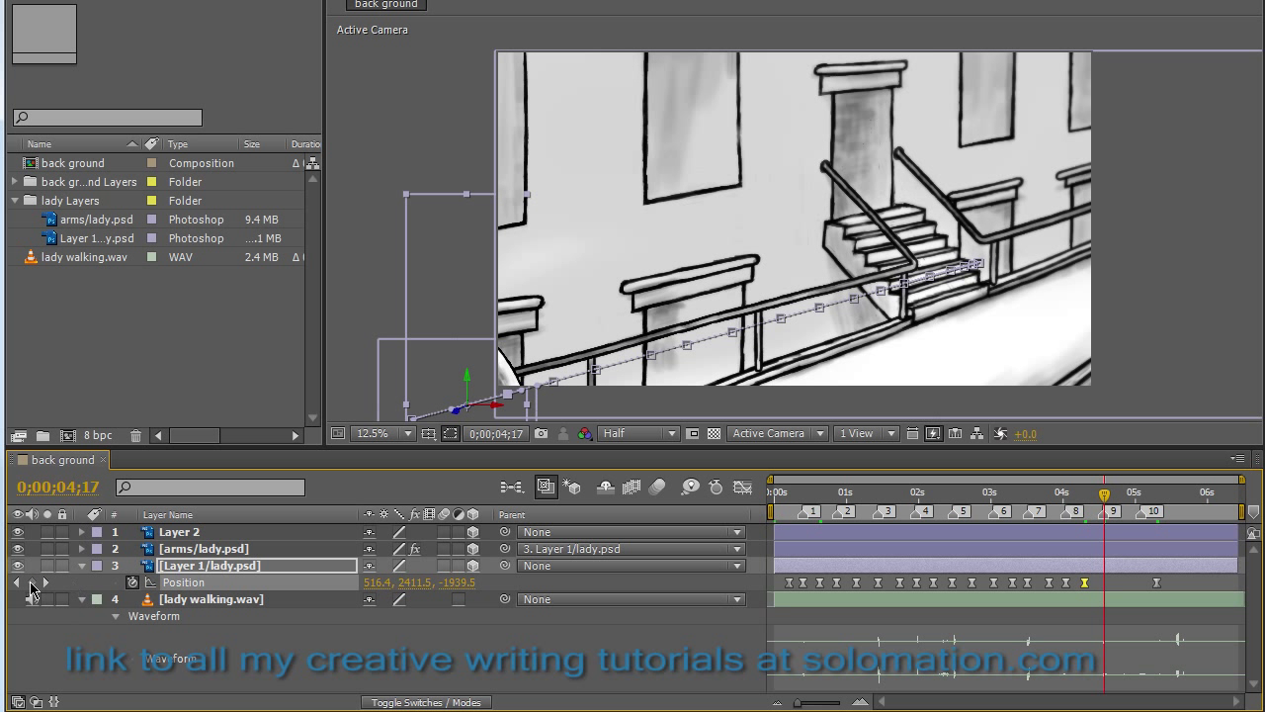
pyautogui.click(32, 582)
pyautogui.click(1124, 495)
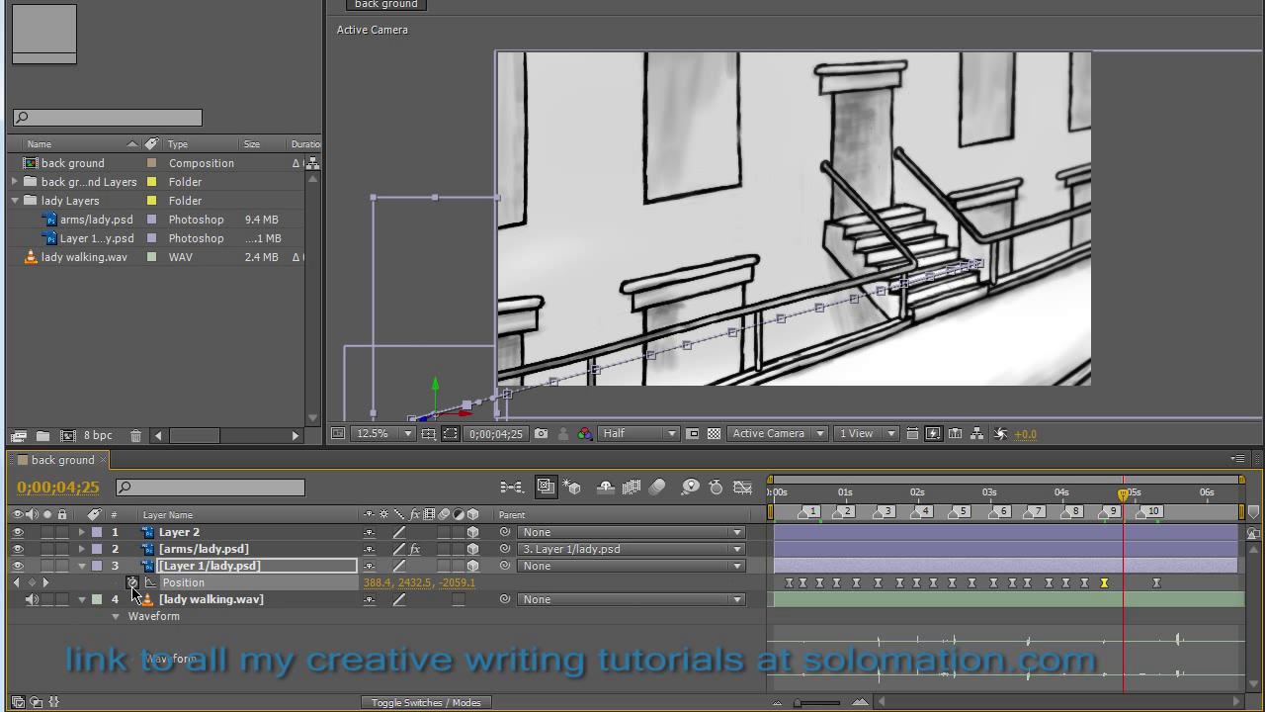
pyautogui.click(32, 583)
pyautogui.click(1139, 495)
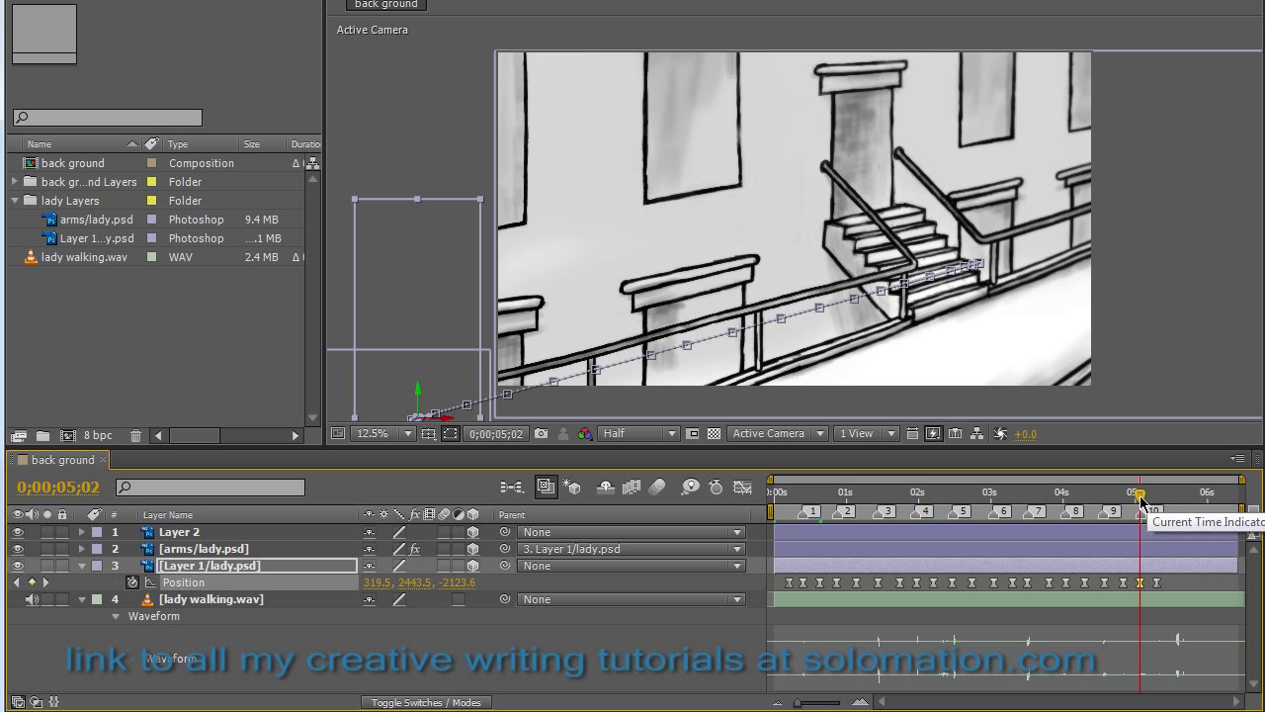
# Scrub through the walk from start to end to check the new motion.
pyautogui.moveTo(1141, 504); pyautogui.dragTo(788, 534)
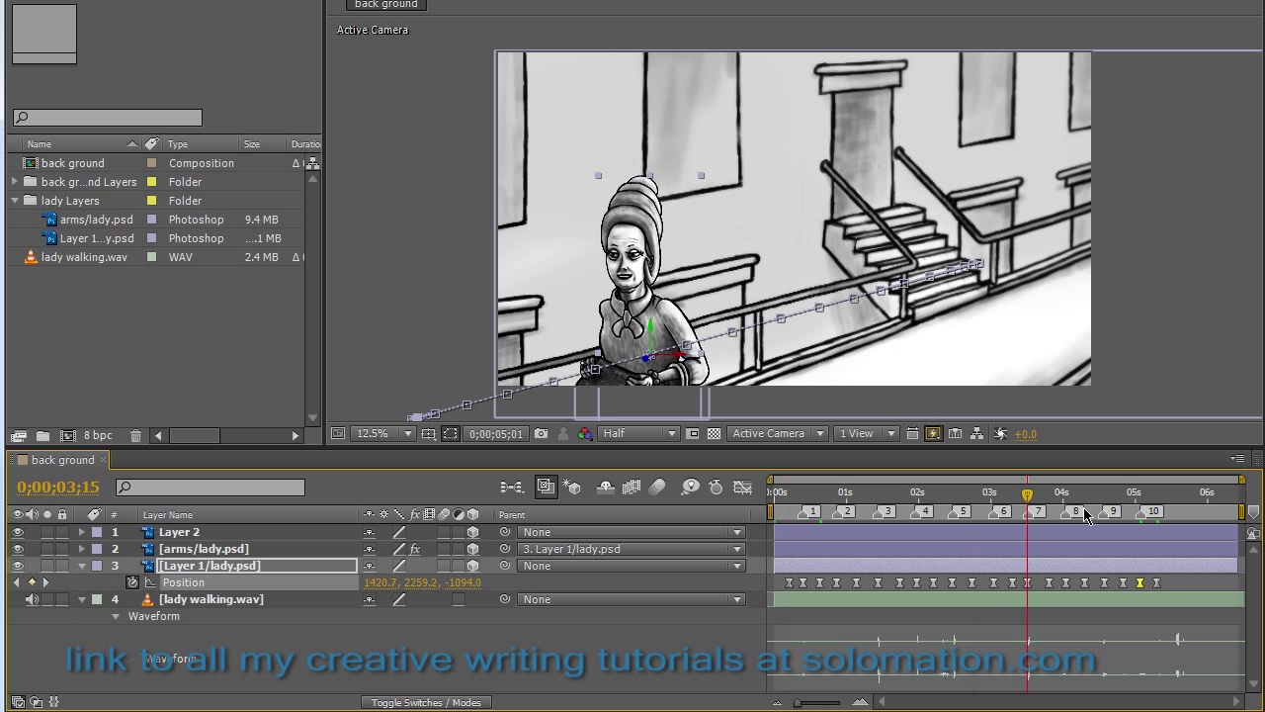
pyautogui.click(1160, 500)
pyautogui.click(809, 497)
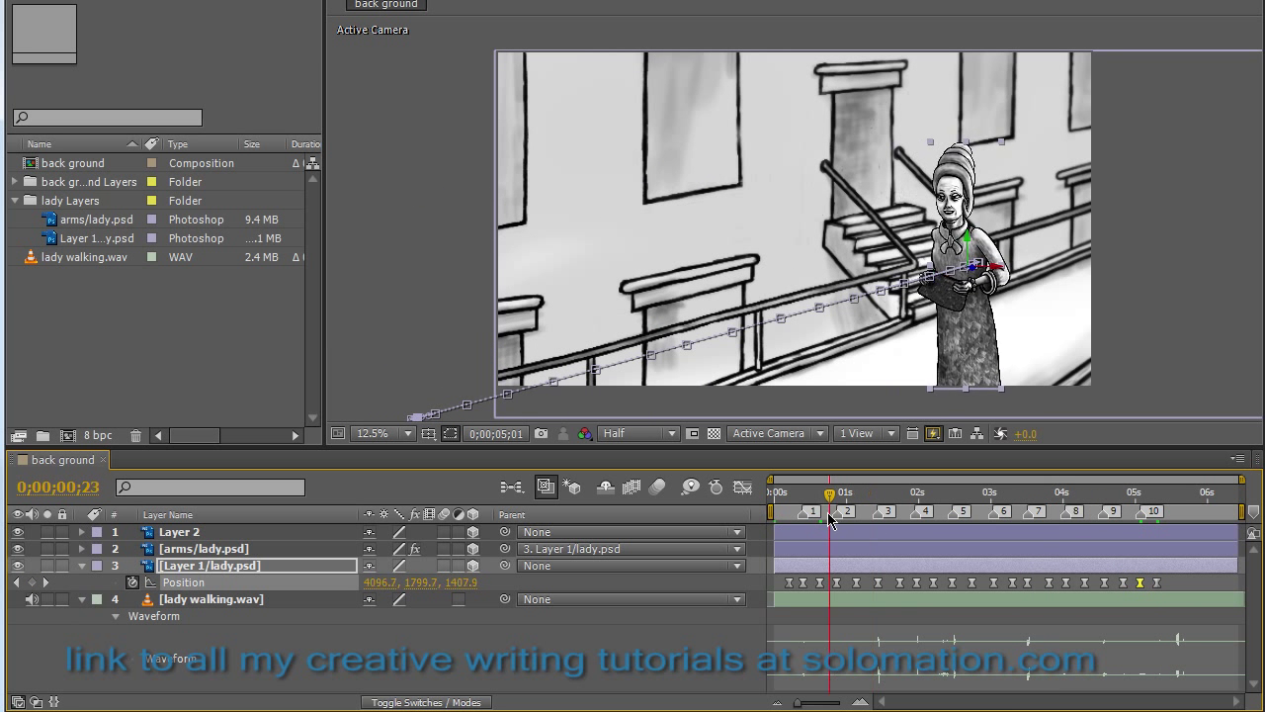
pyautogui.moveTo(811, 518)
pyautogui.mouseDown()
pyautogui.moveTo(867, 519)
pyautogui.moveTo(794, 525)
pyautogui.mouseUp()
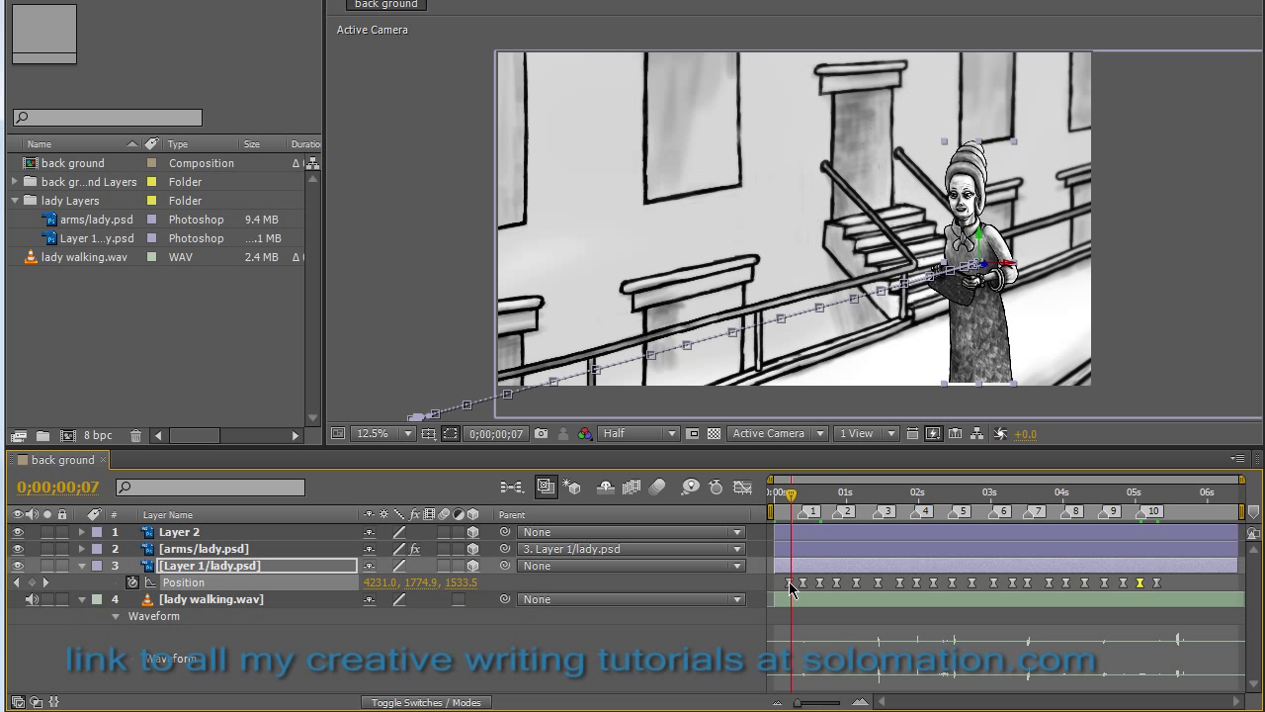
# Bring 00231.wav into the Project panel alongside lady walking.wav.
pyautogui.moveTo(790, 586)
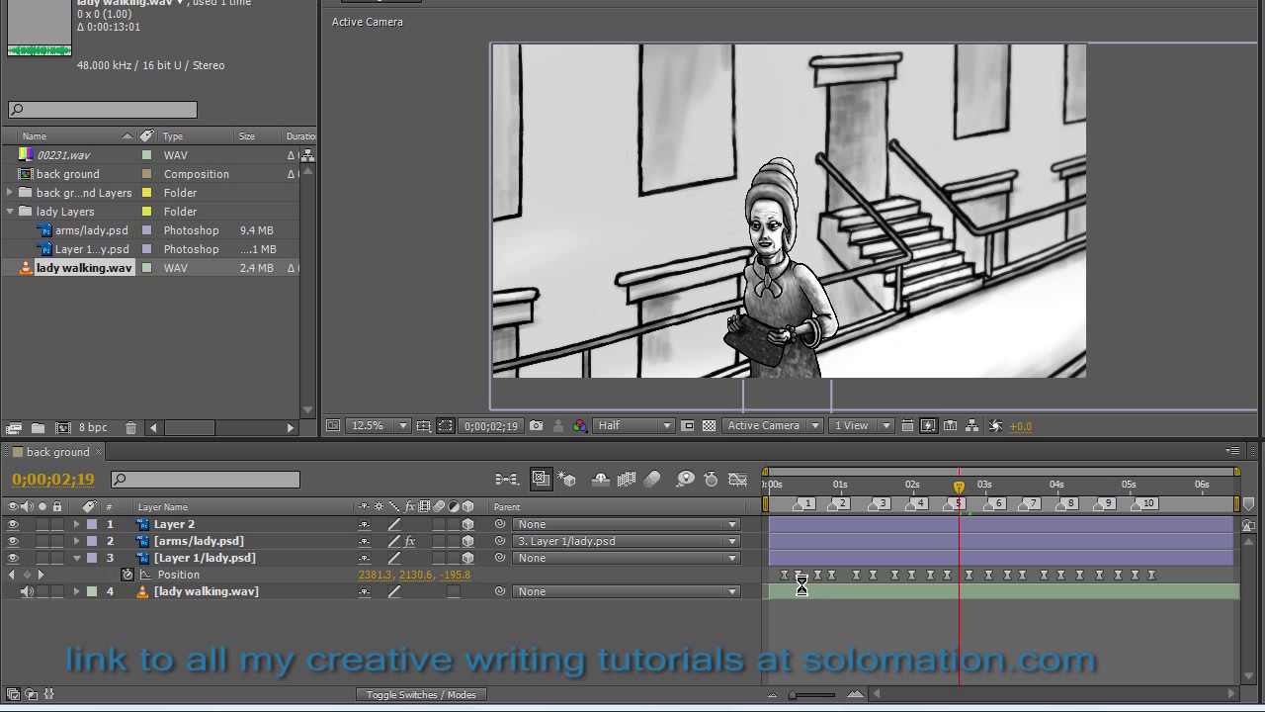
# Select the lady's Position track, then add the ten alternate in-between keyframes from 0;00;00;19 to the selection.
pyautogui.moveTo(786, 580)
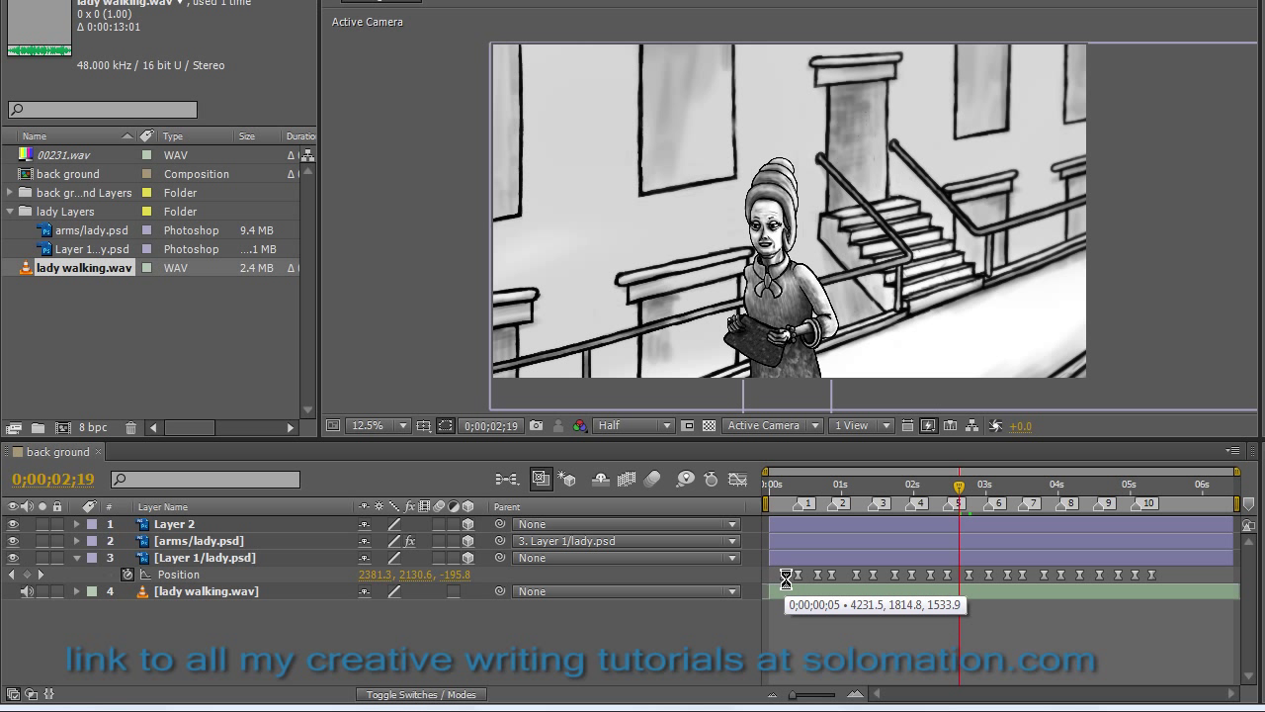
pyautogui.click(786, 577)
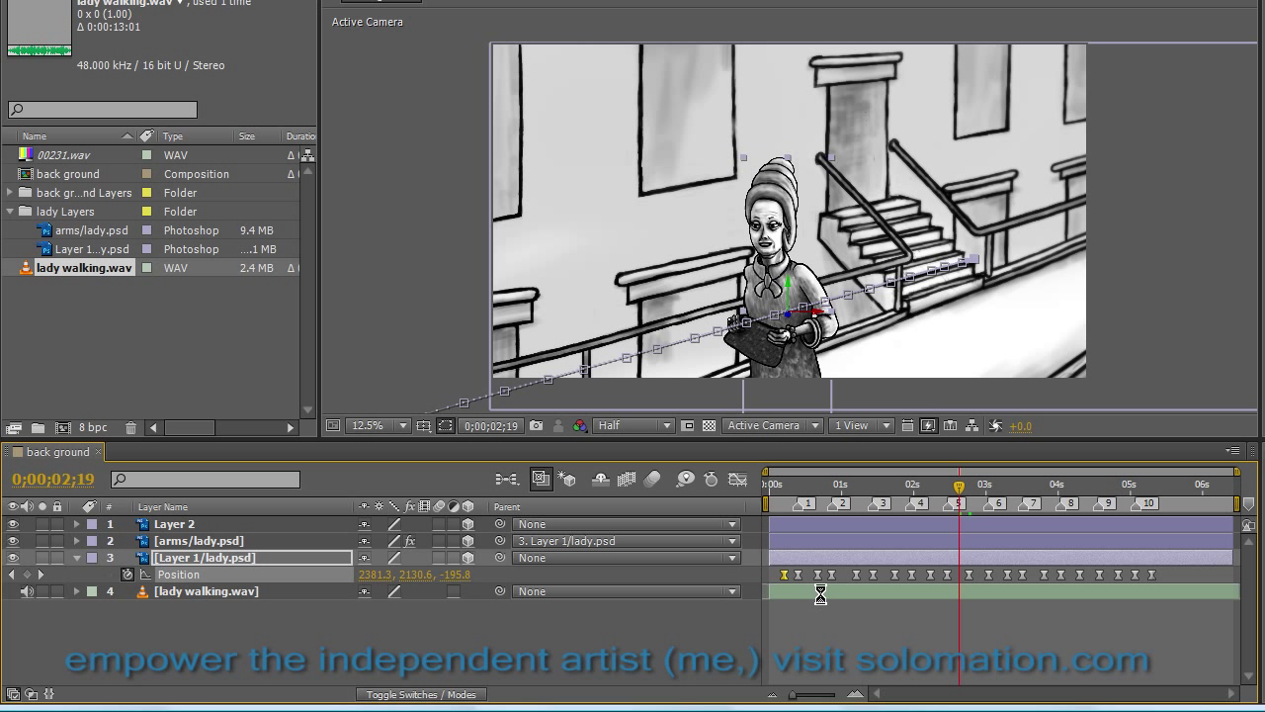
pyautogui.moveTo(820, 579)
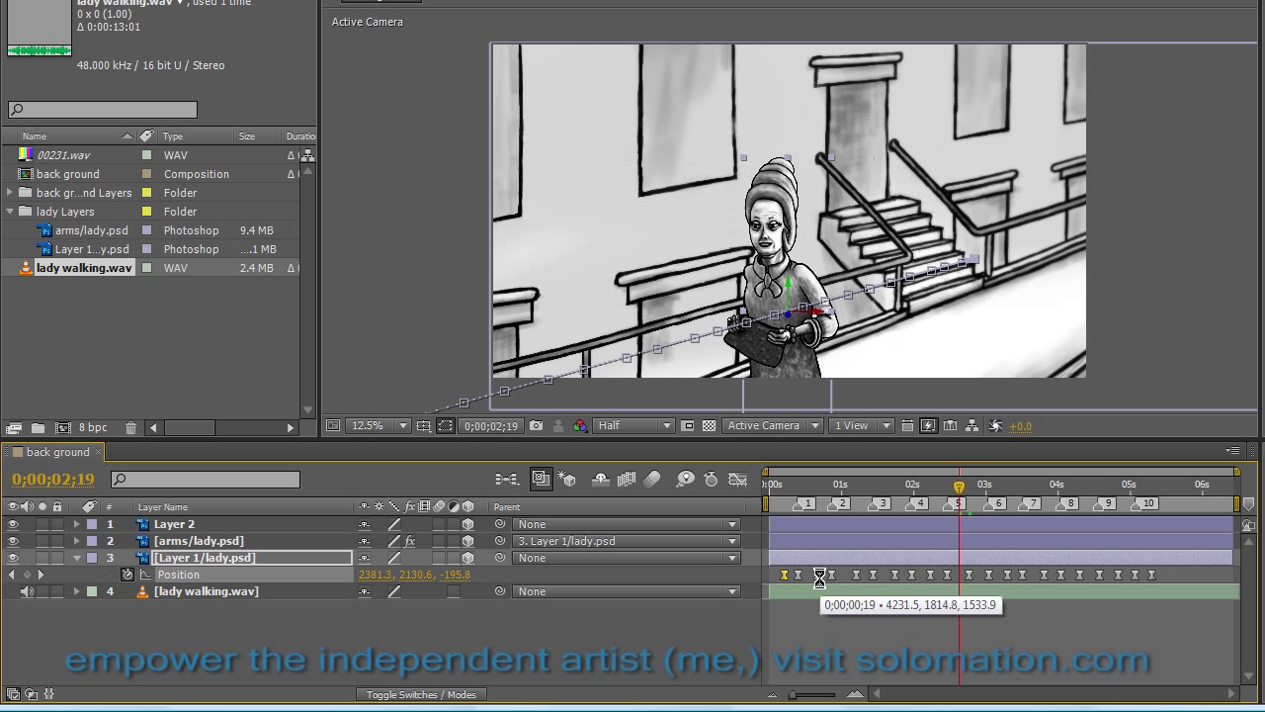
pyautogui.click(819, 575)
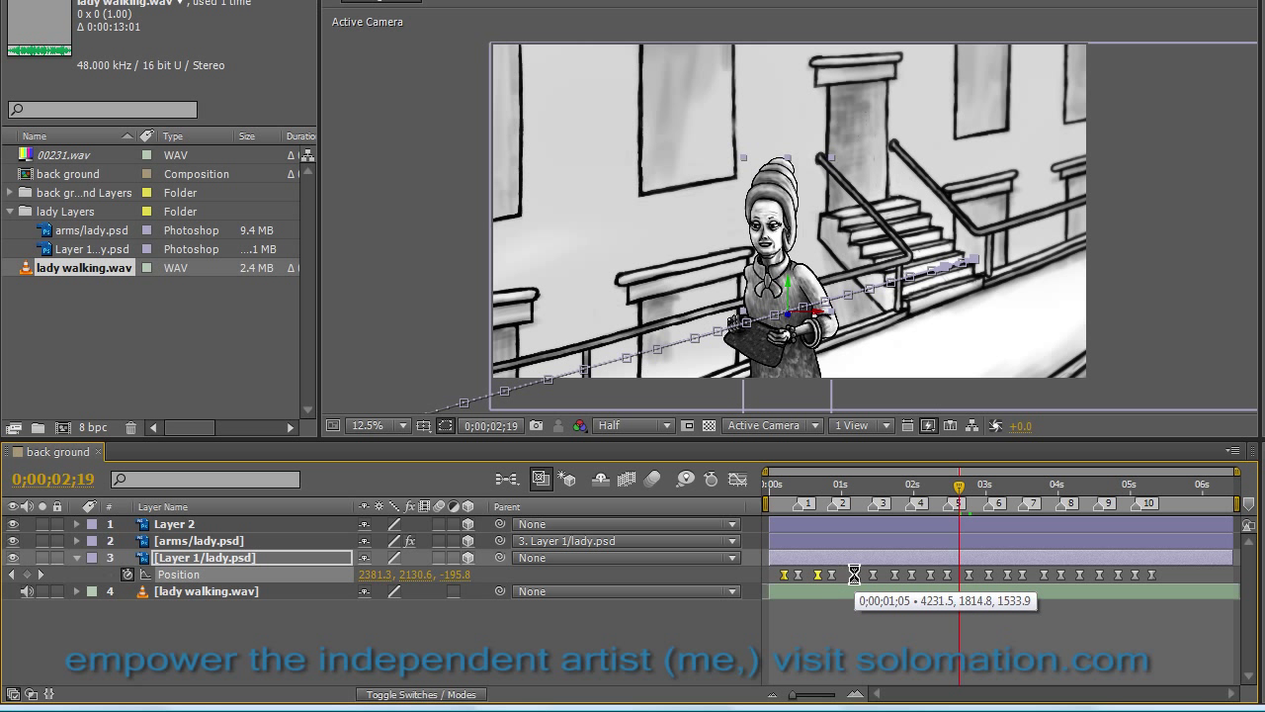
pyautogui.keyDown('shift'); pyautogui.click(857, 575); pyautogui.keyUp('shift')
pyautogui.keyDown('shift'); pyautogui.click(895, 575); pyautogui.keyUp('shift')
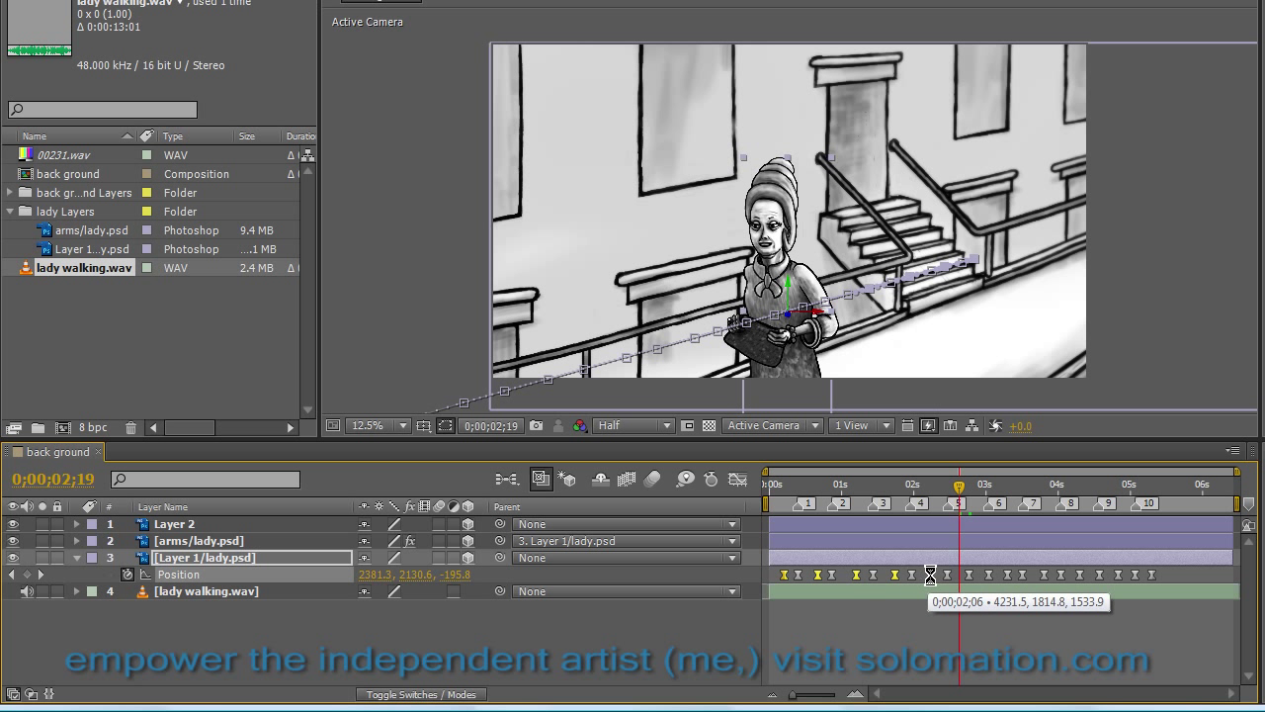
pyautogui.keyDown('shift'); pyautogui.click(930, 576); pyautogui.keyUp('shift')
pyautogui.keyDown('shift'); pyautogui.click(968, 575); pyautogui.keyUp('shift')
pyautogui.keyDown('shift'); pyautogui.click(1008, 575); pyautogui.keyUp('shift')
pyautogui.keyDown('shift'); pyautogui.click(1045, 576); pyautogui.keyUp('shift')
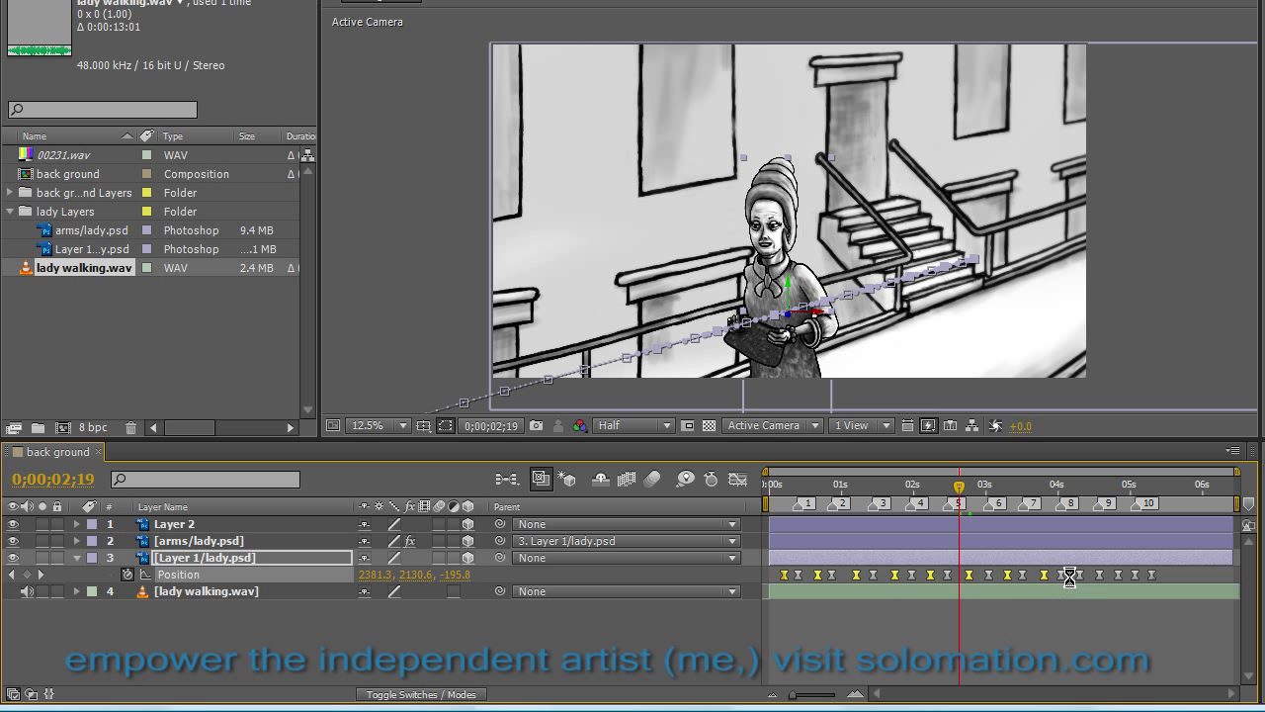
pyautogui.keyDown('shift'); pyautogui.click(1078, 576); pyautogui.keyUp('shift')
pyautogui.keyDown('shift'); pyautogui.click(1117, 575); pyautogui.keyUp('shift')
pyautogui.keyDown('shift'); pyautogui.click(1150, 575); pyautogui.keyUp('shift')
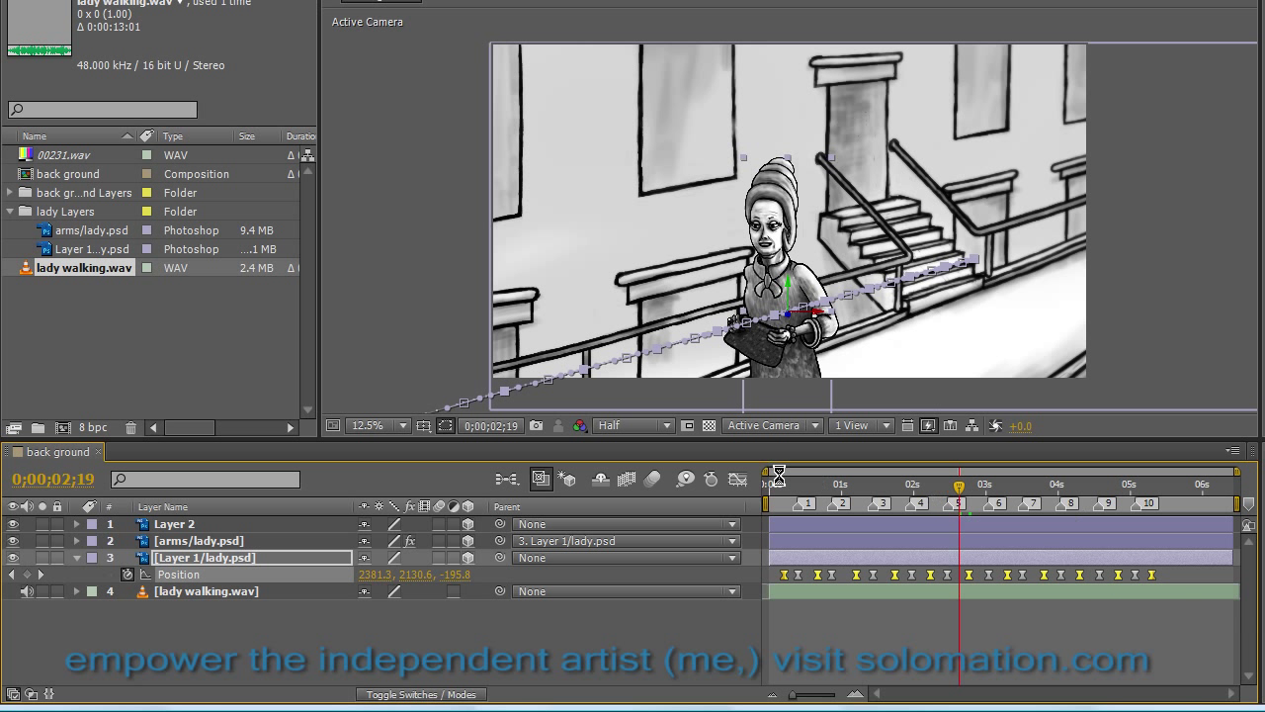
# At 0;00;02;23, nudge the selected in-between keyframes up so Y goes from 2148.6 to 2116.6.
pyautogui.click(40, 574)
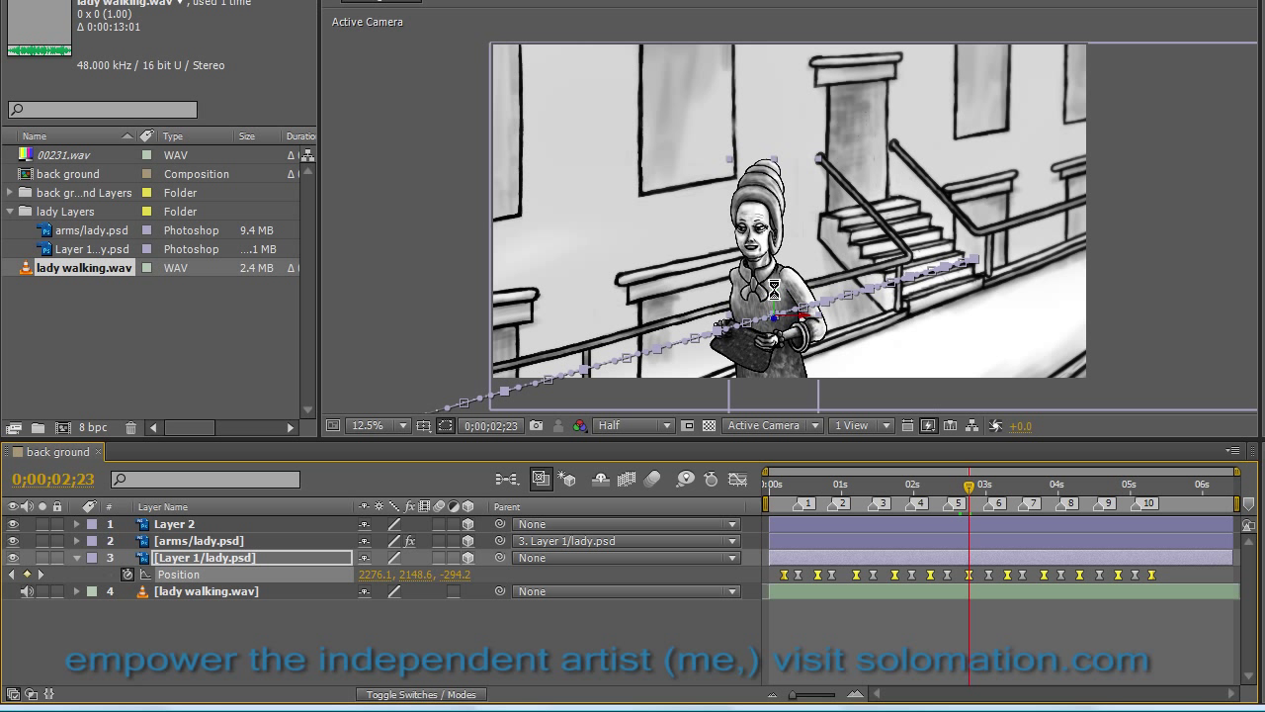
pyautogui.press('Up')
pyautogui.press('Up')
pyautogui.press('Up')
pyautogui.press('Up')
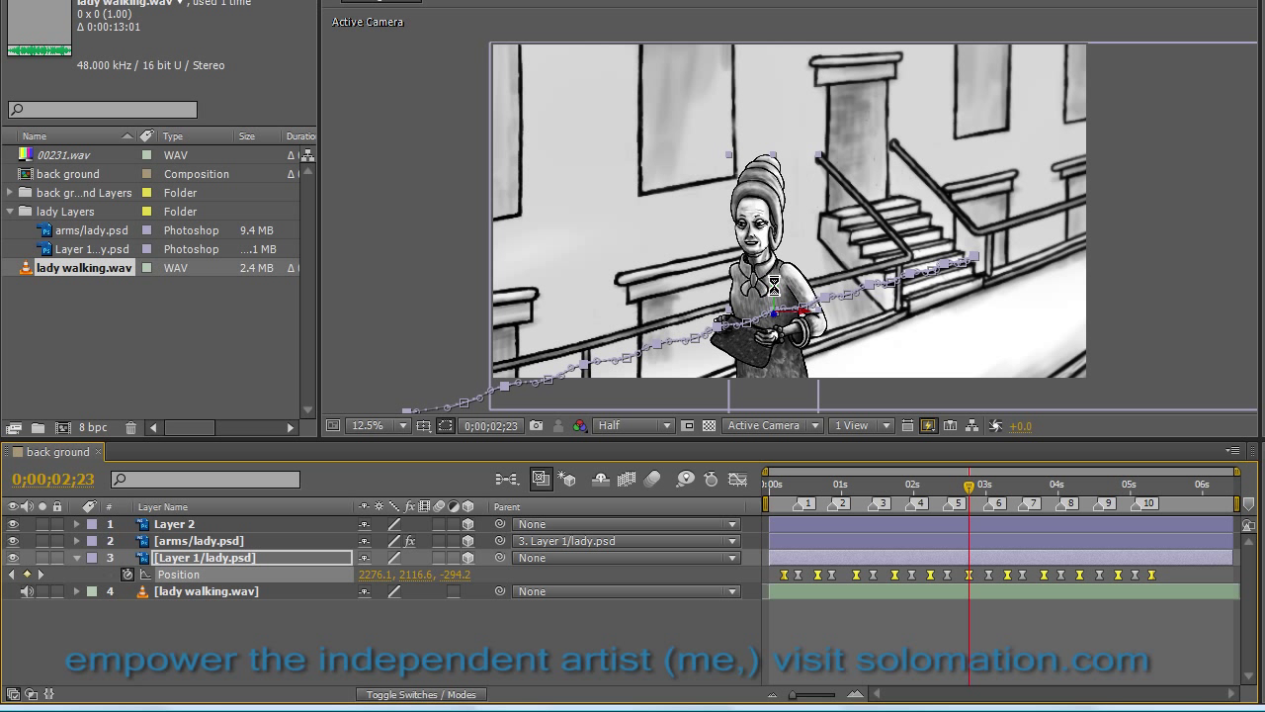